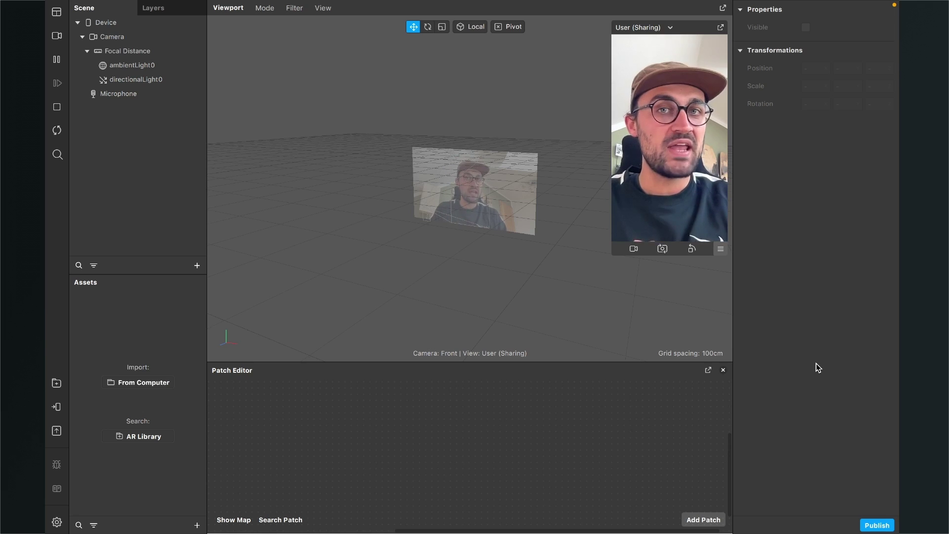
# - Import the Card Back and Card Front PNG images from the computer as textures
pyautogui.hotkey('ctrl', 'Right')
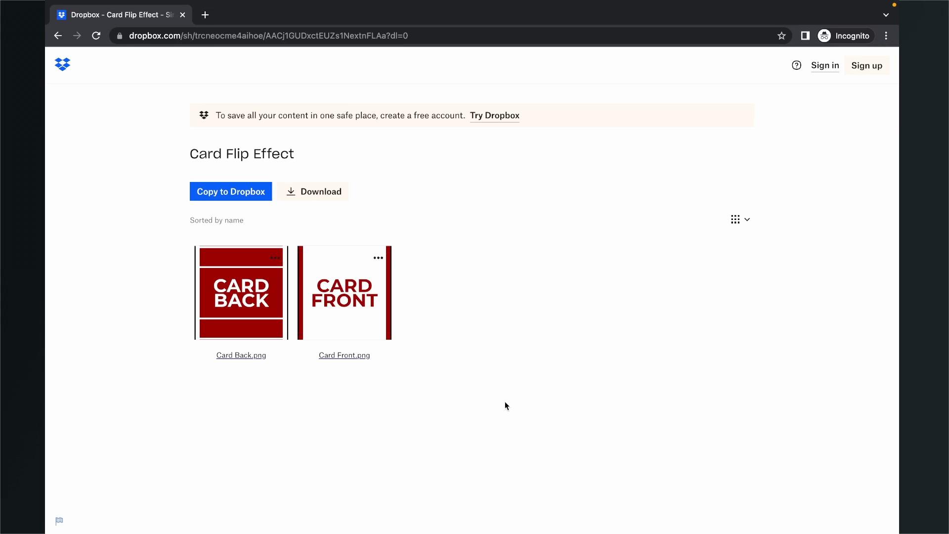
pyautogui.hotkey('ctrl', 'Left')
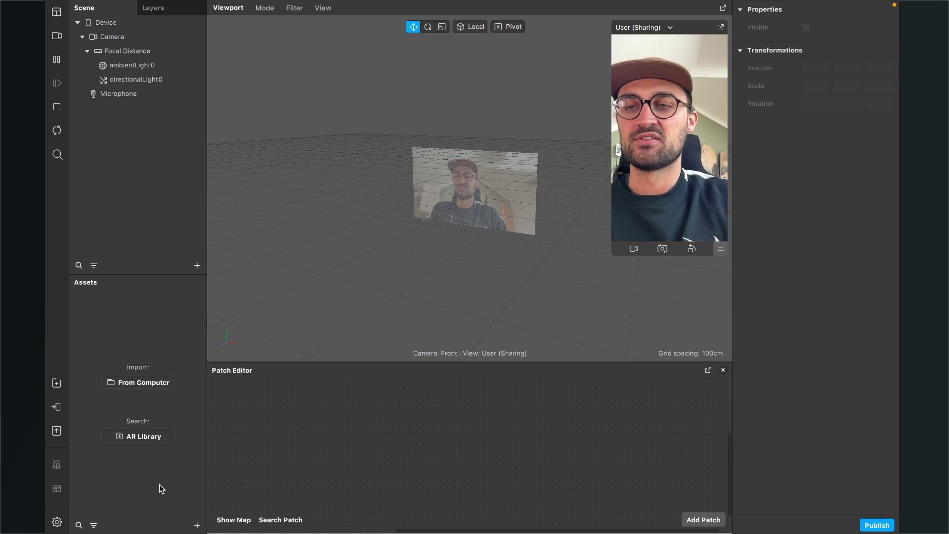
pyautogui.click(197, 525)
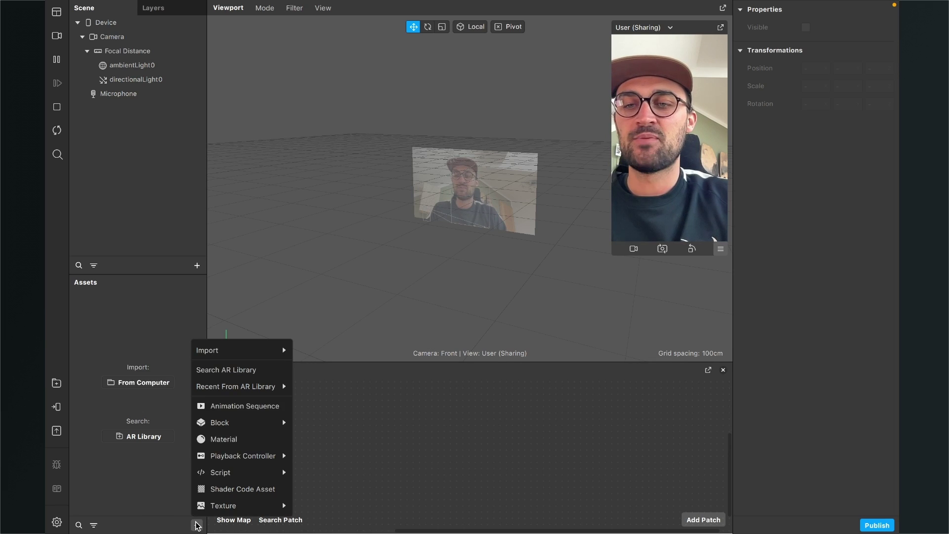
pyautogui.moveTo(262, 352)
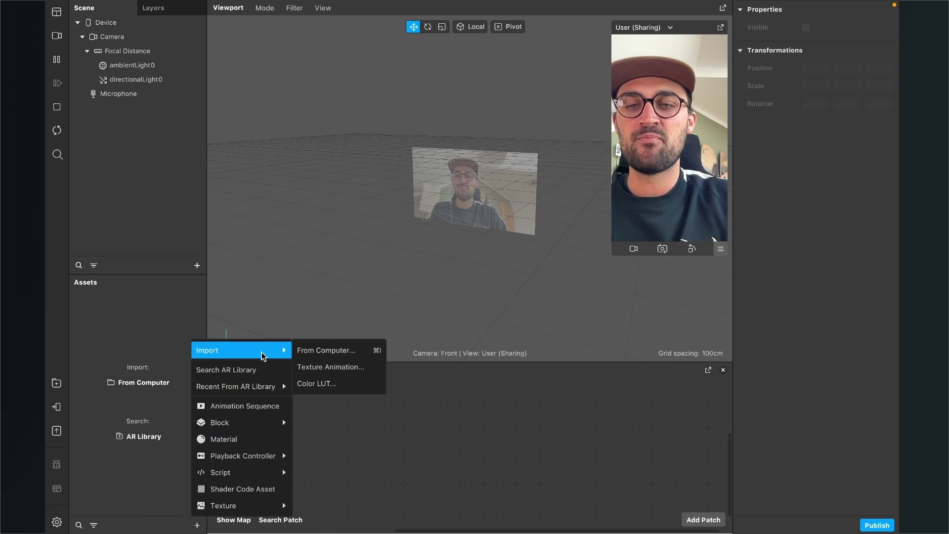
pyautogui.click(330, 351)
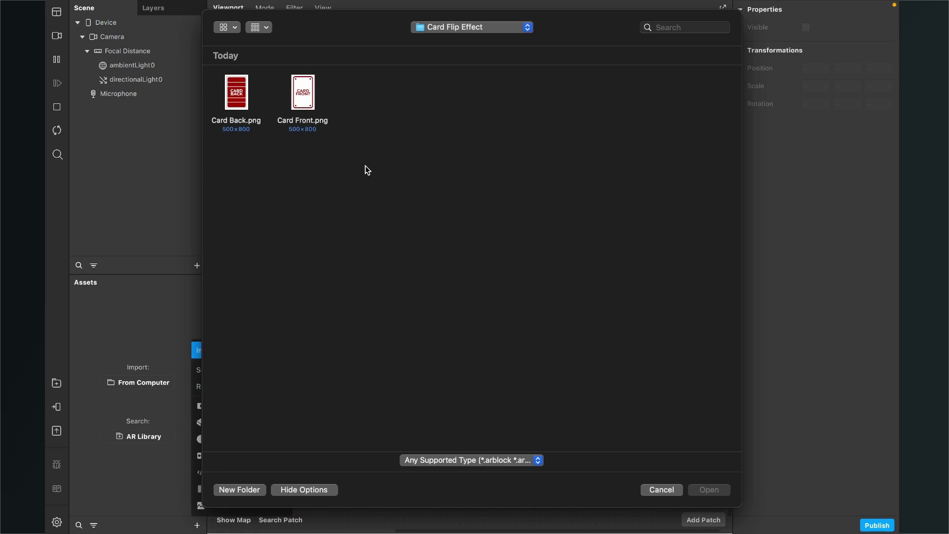
pyautogui.moveTo(345, 170); pyautogui.dragTo(228, 96)
pyautogui.click(703, 490)
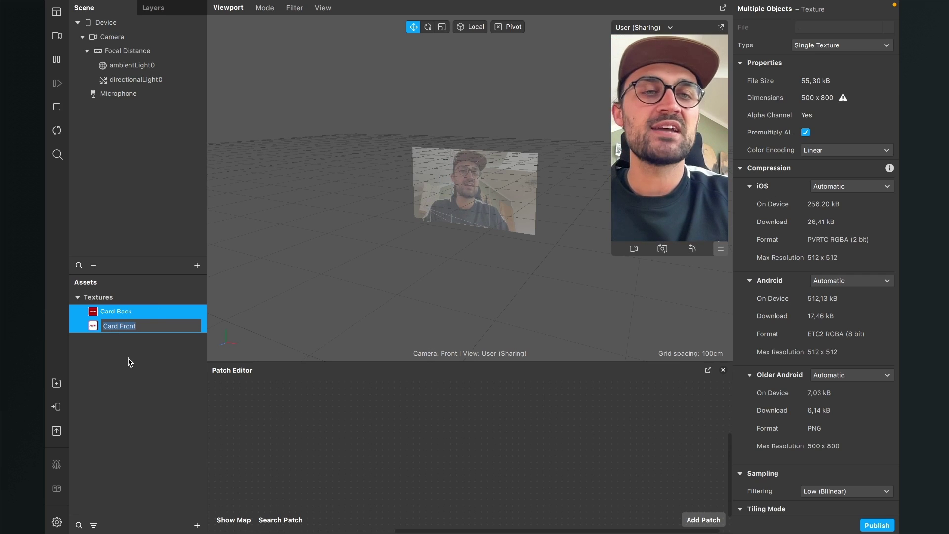
# - Set iOS, Android and Older Android compression to None for both card textures
pyautogui.click(826, 190)
pyautogui.click(832, 211)
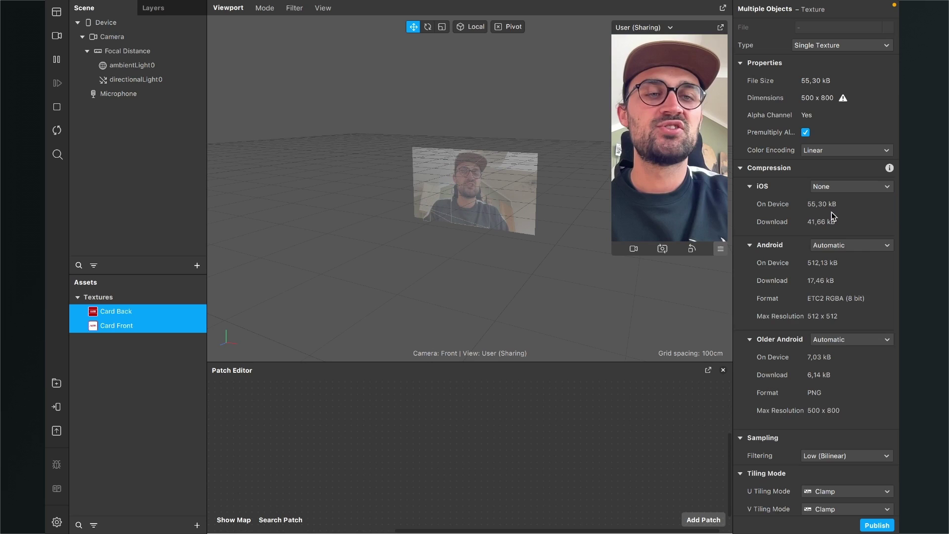
pyautogui.click(832, 251)
pyautogui.click(830, 271)
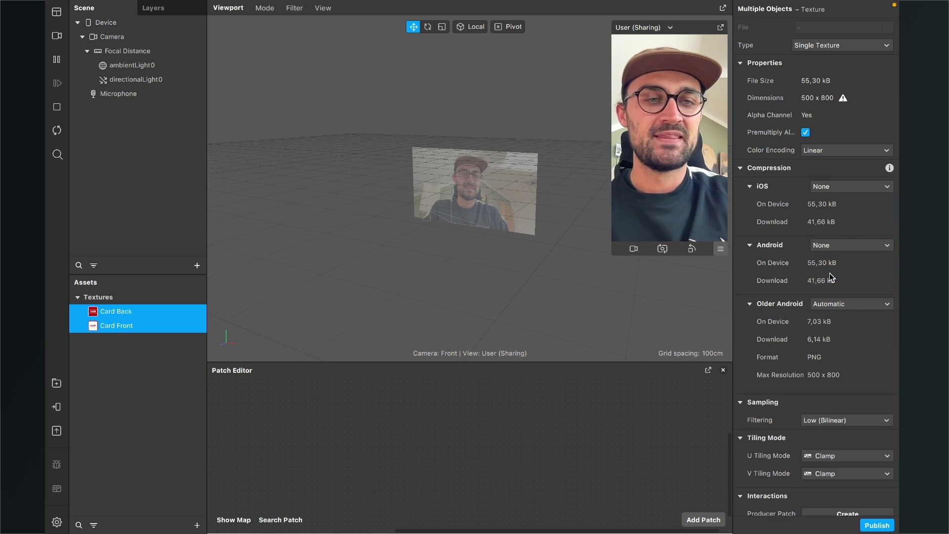
pyautogui.click(849, 308)
pyautogui.click(836, 329)
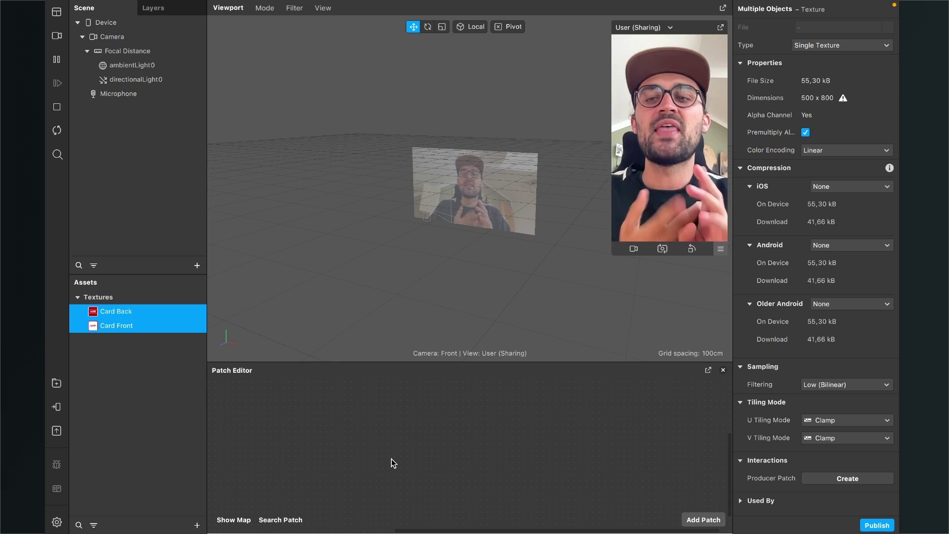
pyautogui.click(173, 452)
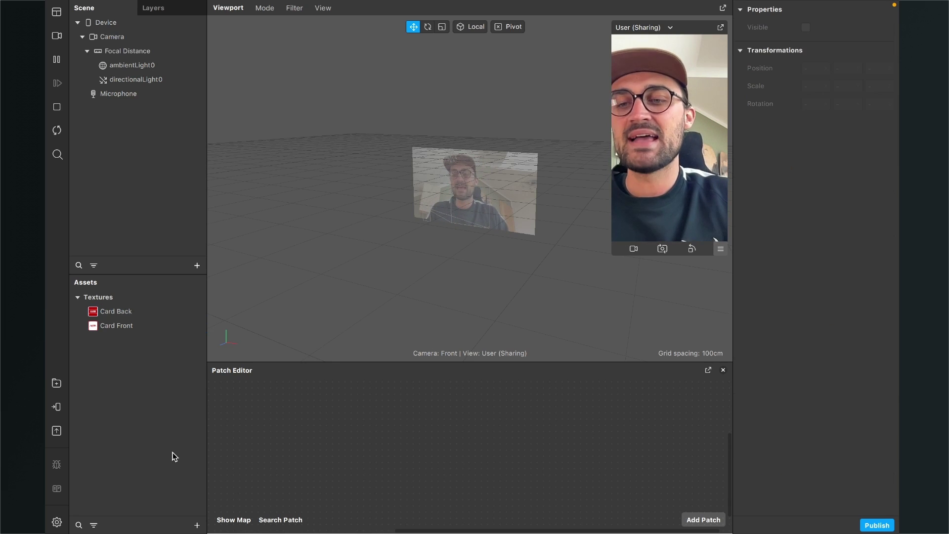
# - Create a Flat-shader material named FRONT that uses the Card Front texture
pyautogui.click(197, 525)
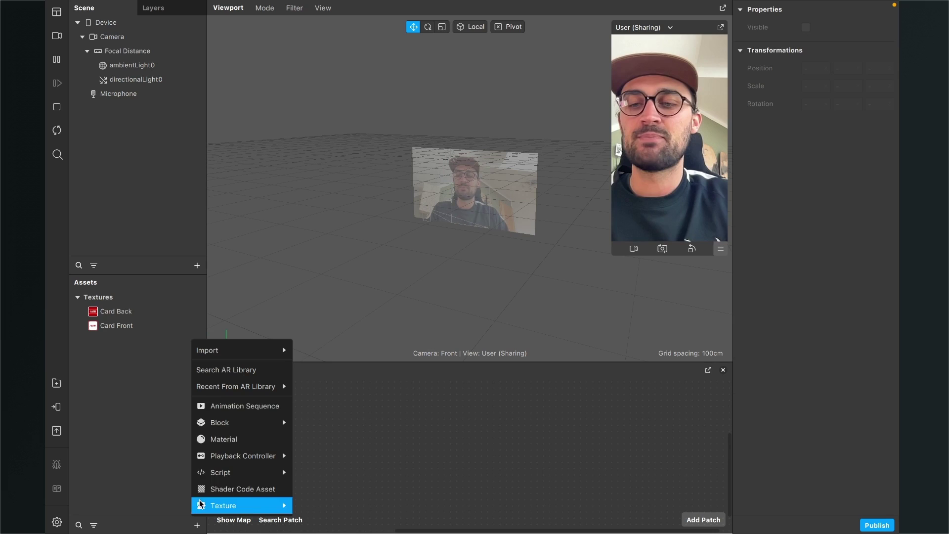
pyautogui.click(226, 439)
pyautogui.write('FRONT')
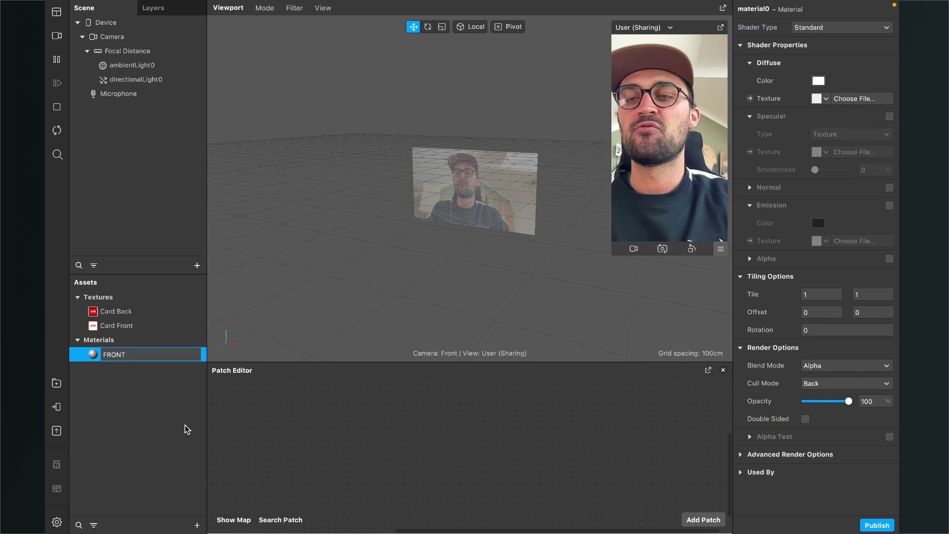
pyautogui.press('Return')
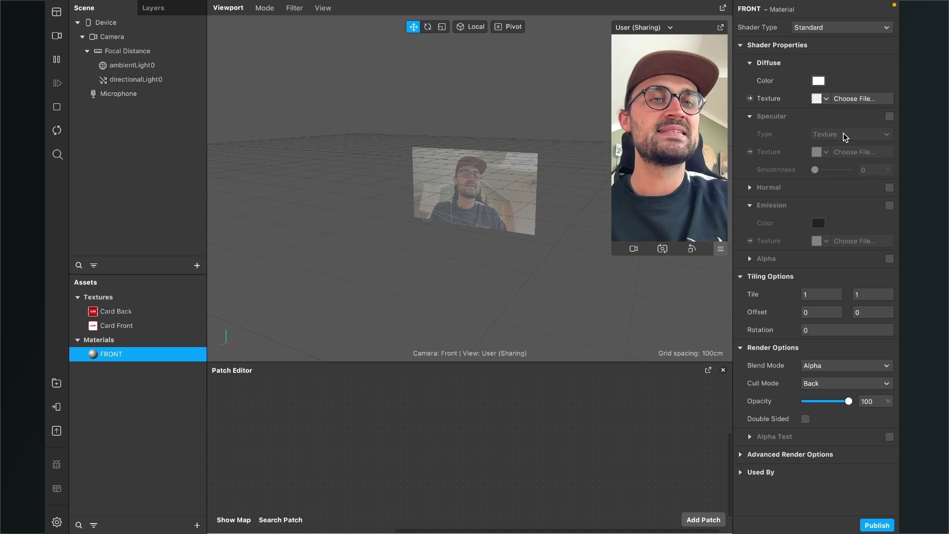
pyautogui.click(826, 30)
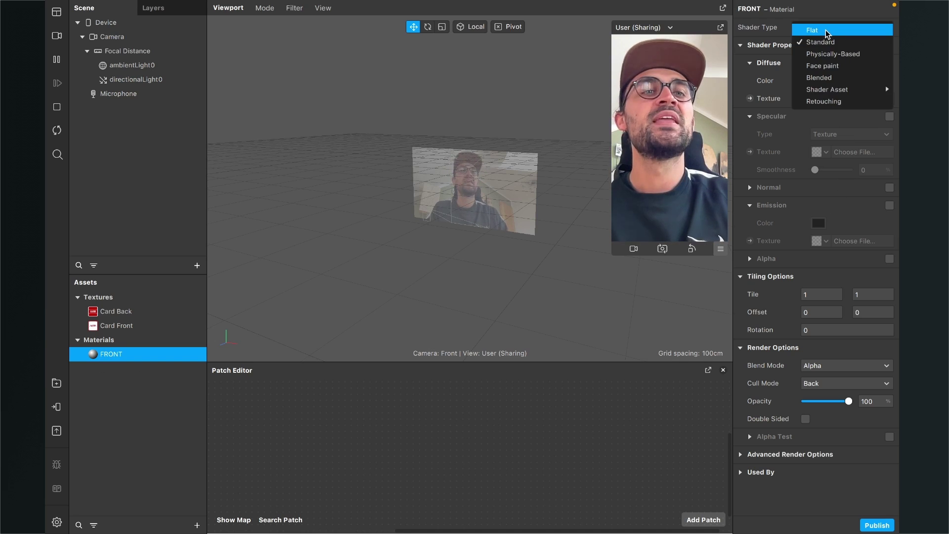
pyautogui.click(826, 30)
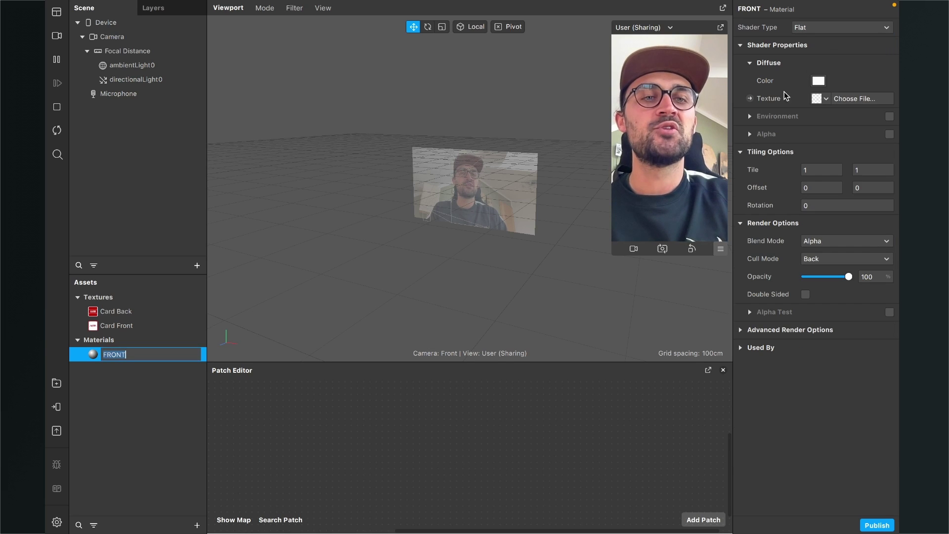
pyautogui.click(825, 99)
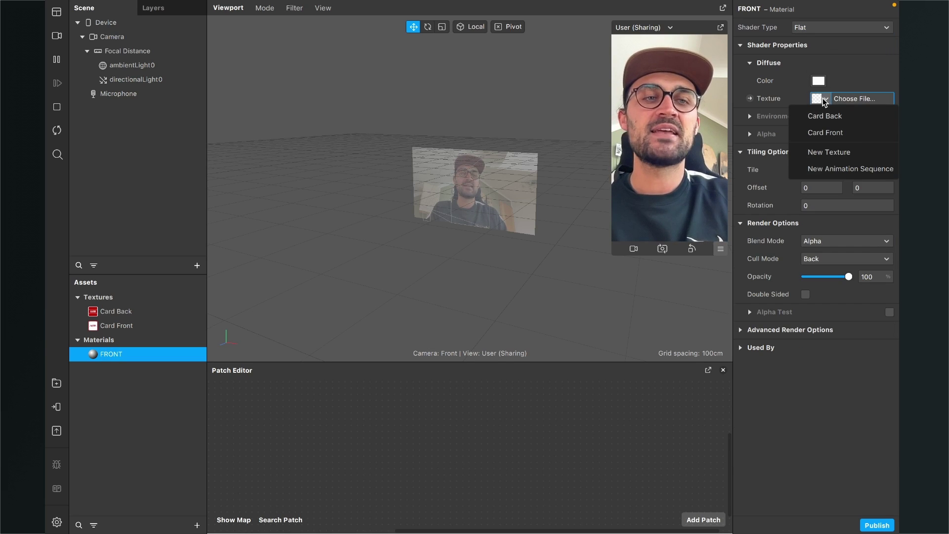
pyautogui.click(822, 133)
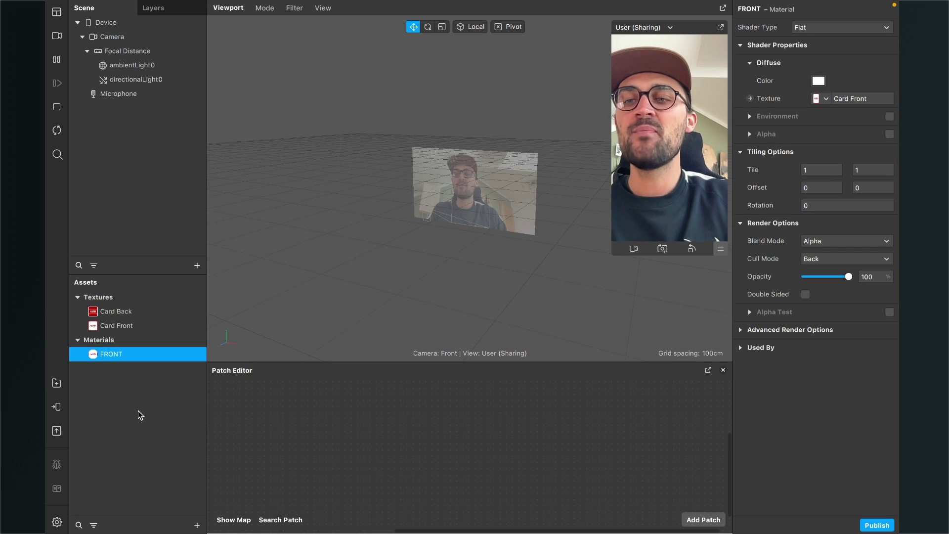
# - Duplicate FRONT into a material named BACK using the Card Back texture
pyautogui.rightClick(109, 355)
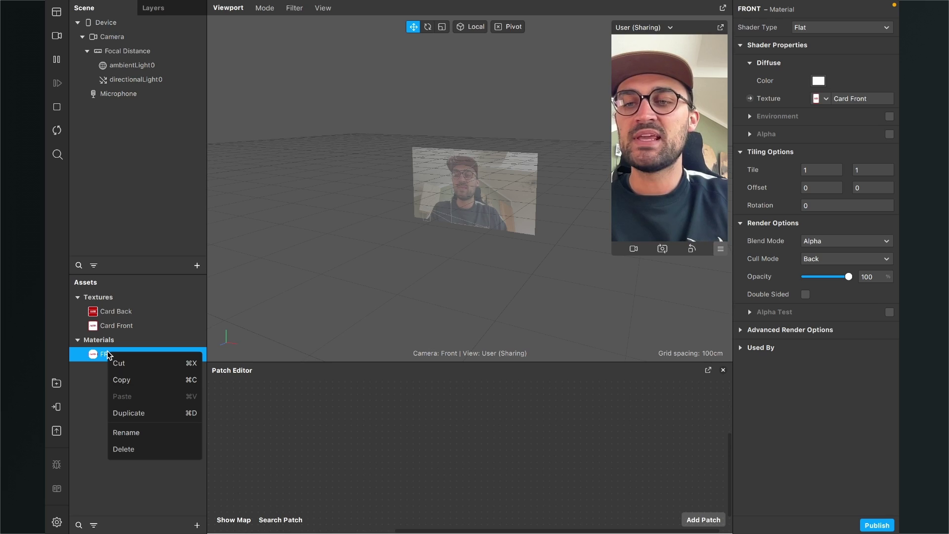
pyautogui.click(134, 414)
pyautogui.click(126, 371)
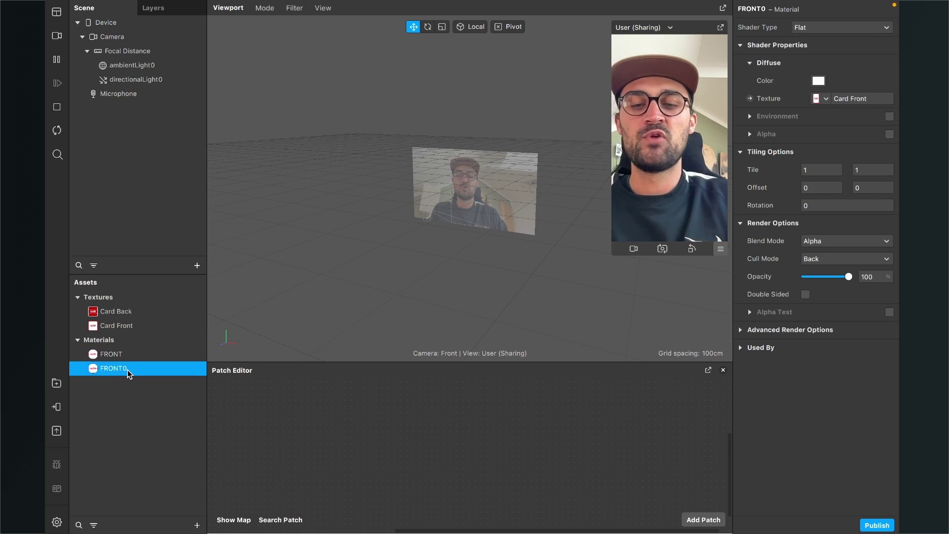
pyautogui.doubleClick(114, 369)
pyautogui.write('BAKC')
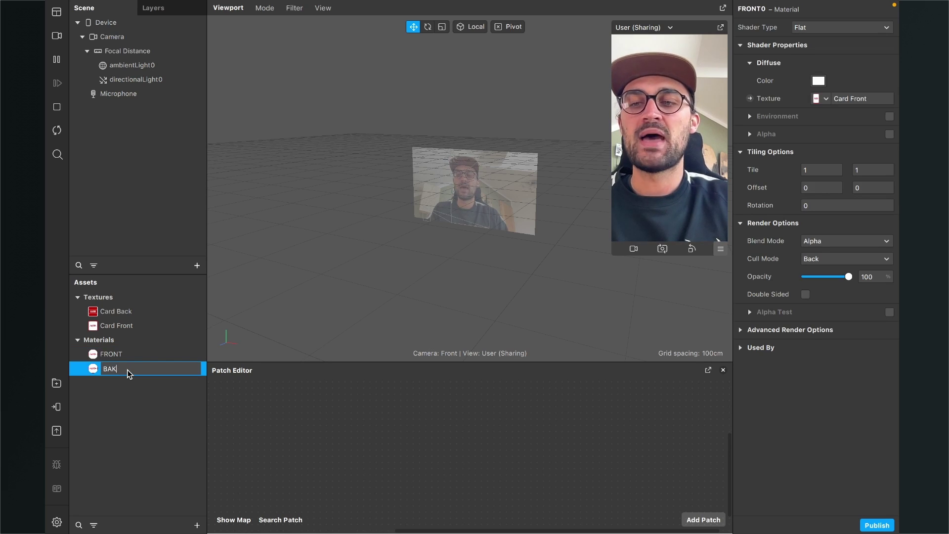
pyautogui.press('BackSpace')
pyautogui.write('CK')
pyautogui.press('Return')
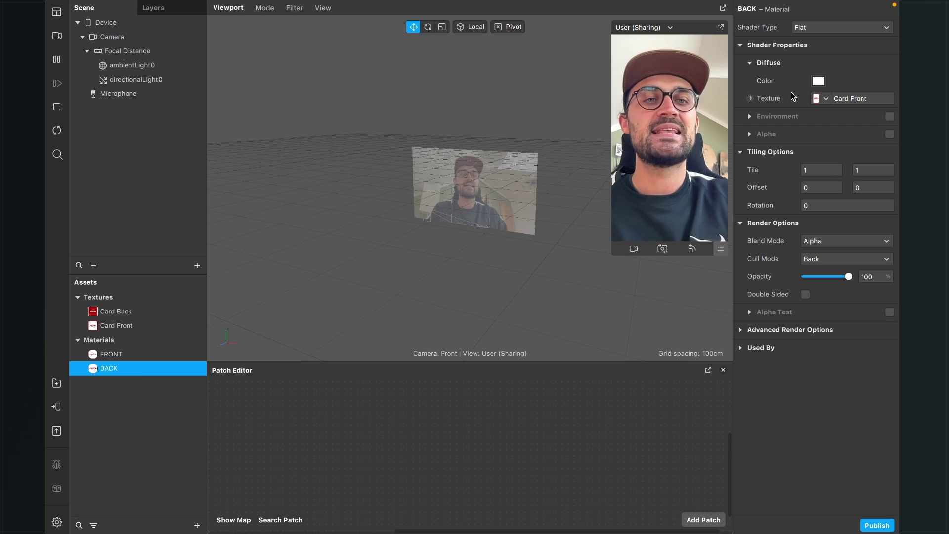
pyautogui.click(819, 99)
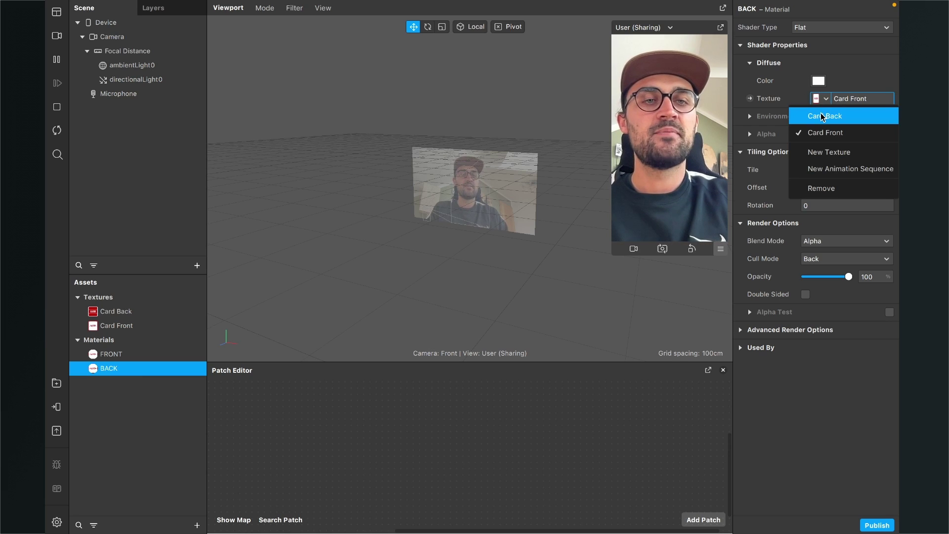
pyautogui.click(823, 117)
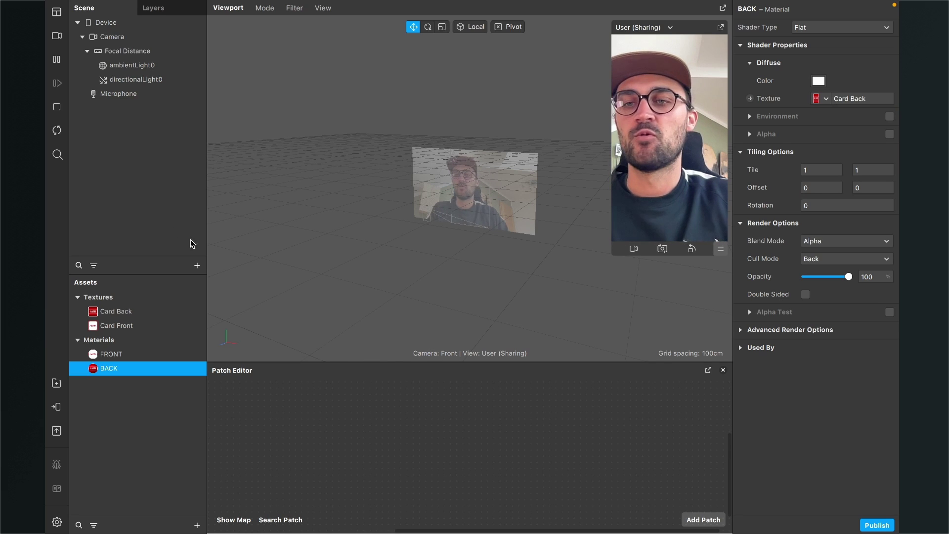
pyautogui.click(198, 266)
# - Insert a Plane into the scene (searched with PLA) and rename it FRONT
pyautogui.write('PLA')
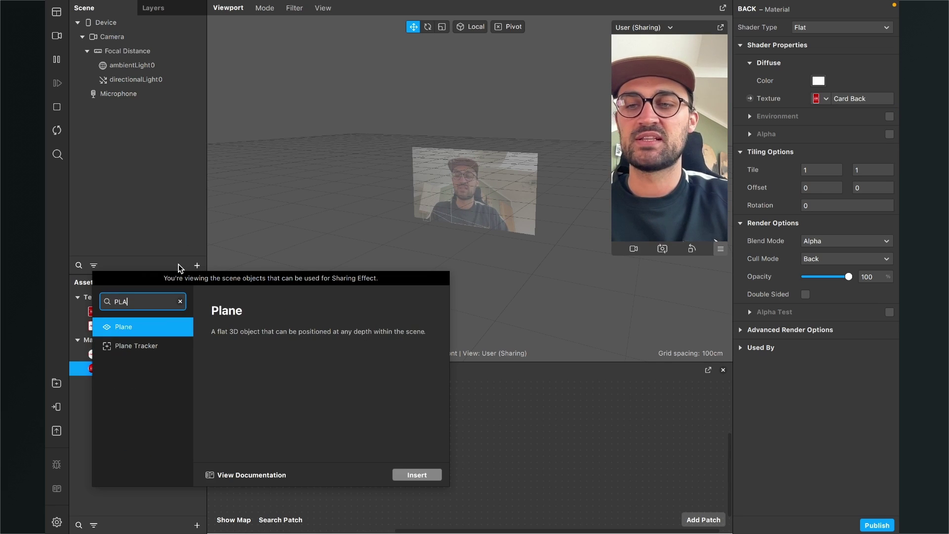
pyautogui.press('Return')
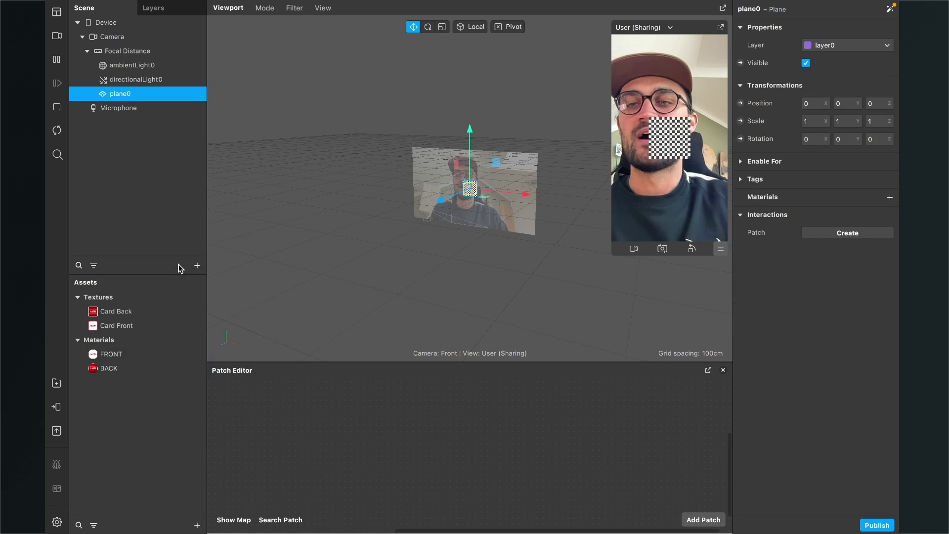
pyautogui.doubleClick(127, 95)
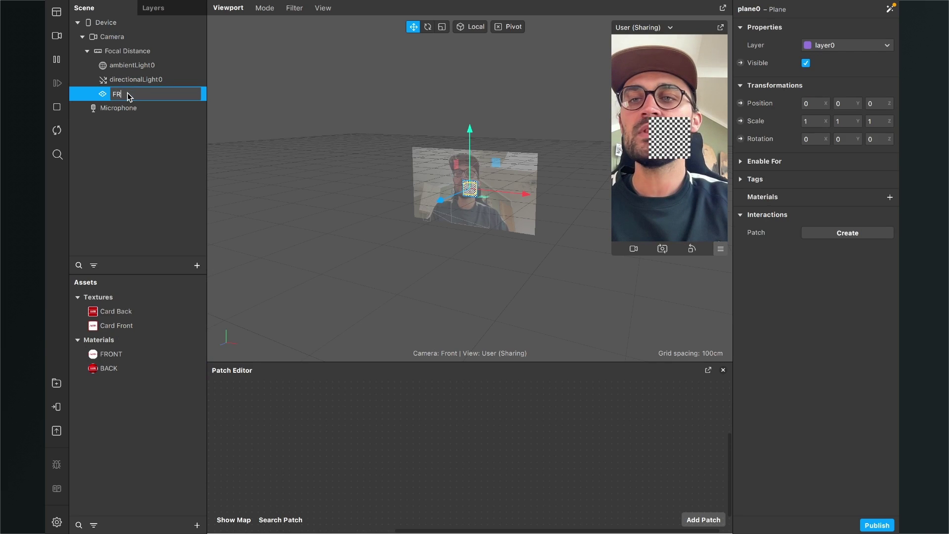
pyautogui.press('Return')
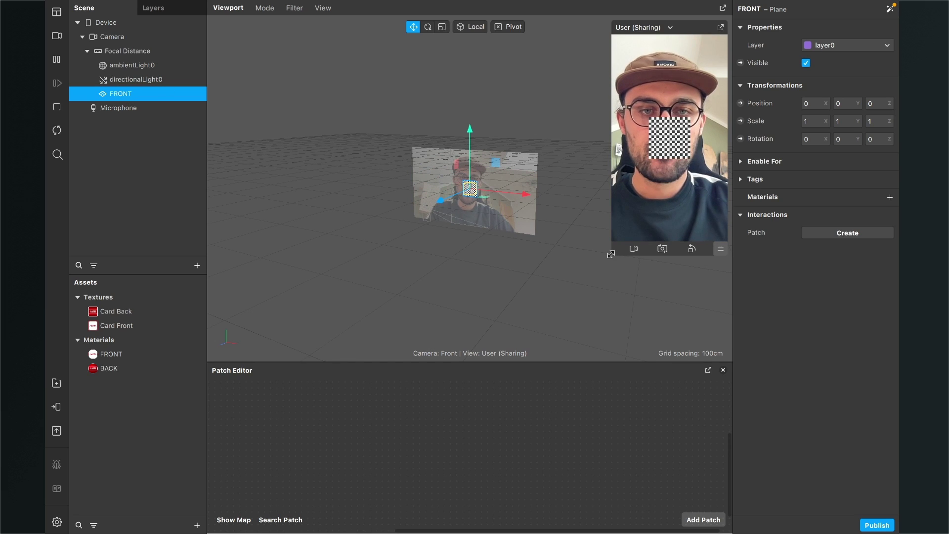
# - Enlarge the simulator preview and apply the FRONT material to the FRONT plane
pyautogui.moveTo(611, 254); pyautogui.dragTo(574, 309)
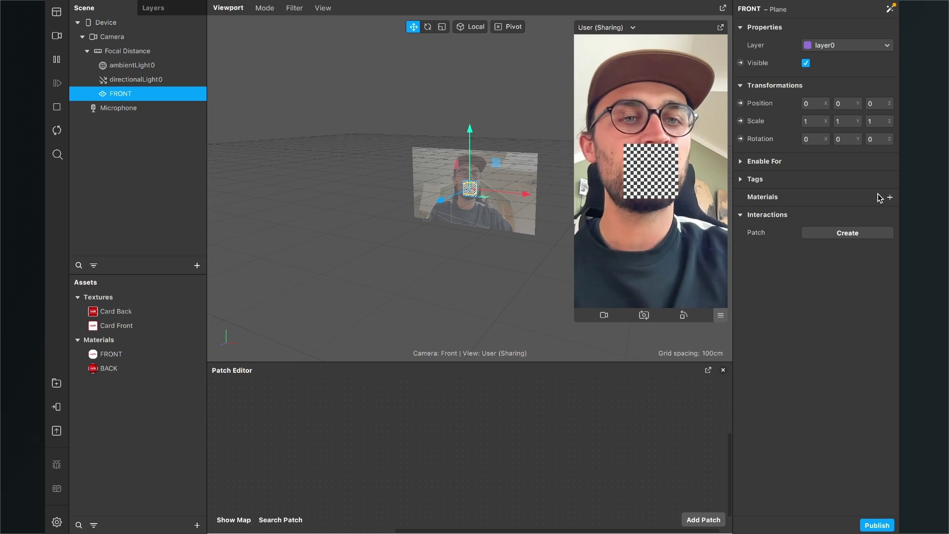
pyautogui.click(890, 197)
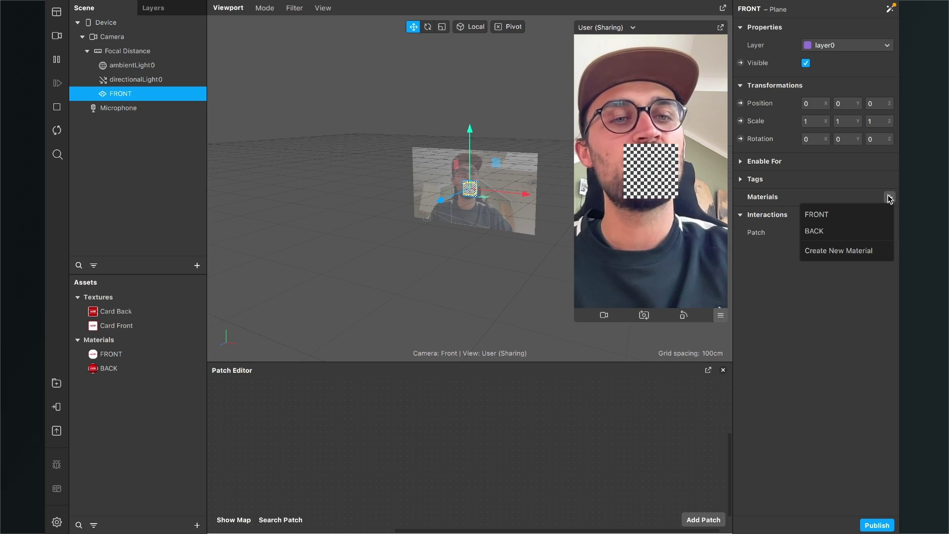
pyautogui.click(847, 216)
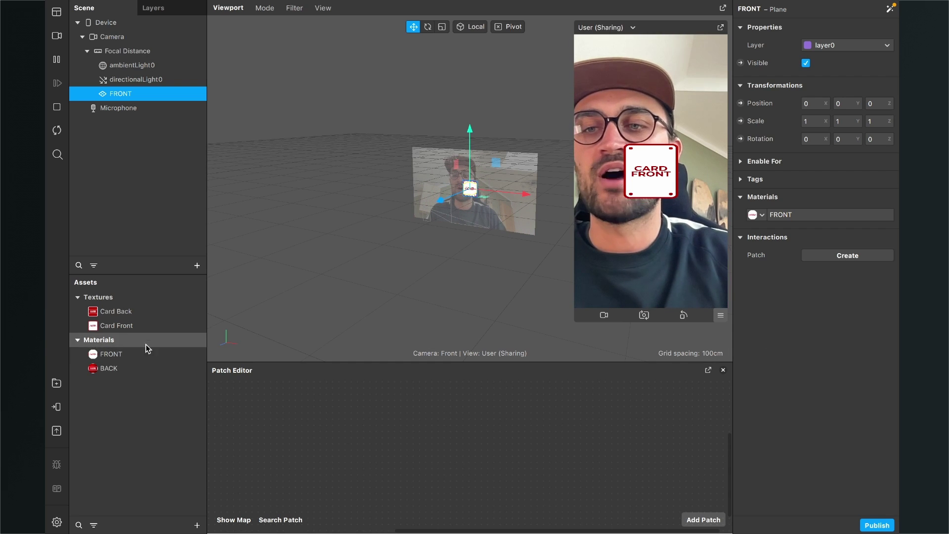
pyautogui.click(121, 327)
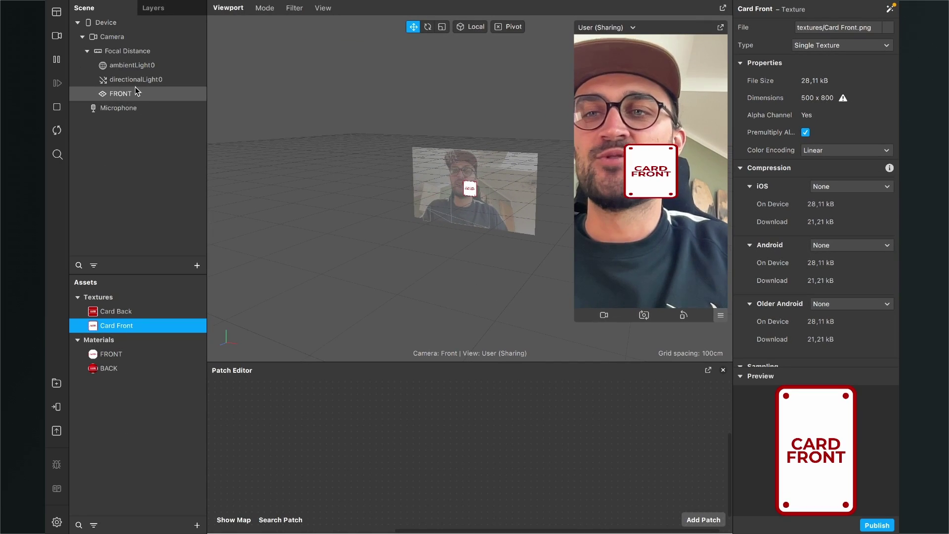
# - Select the FRONT plane in the Scene panel to show its position, scale and material
pyautogui.click(128, 94)
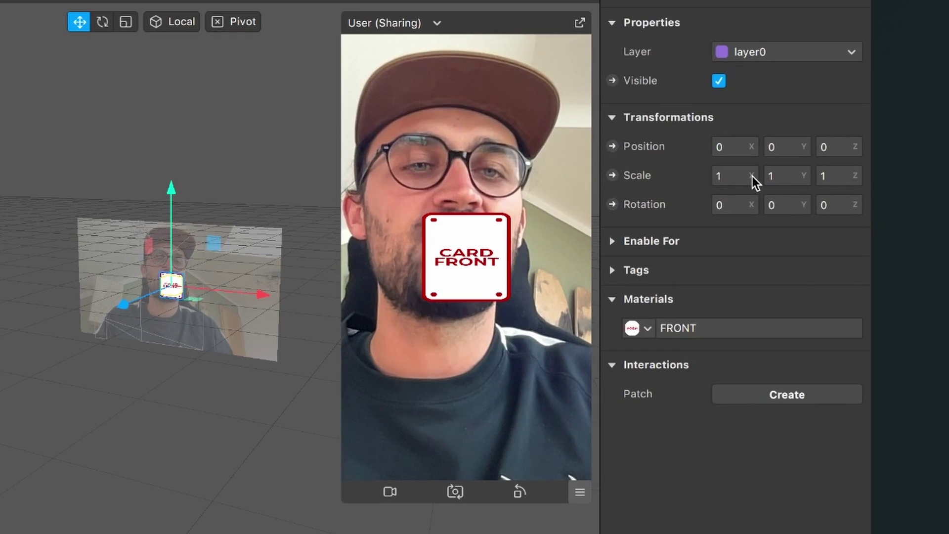
# - Set the FRONT plane's scale to 0,5 in X and 0,87 in Y
pyautogui.click(815, 121)
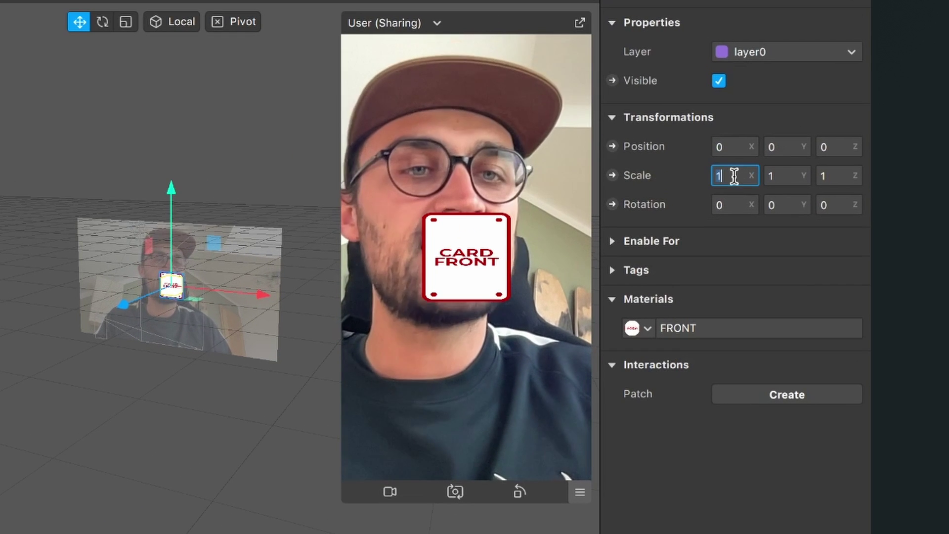
pyautogui.write('0,5')
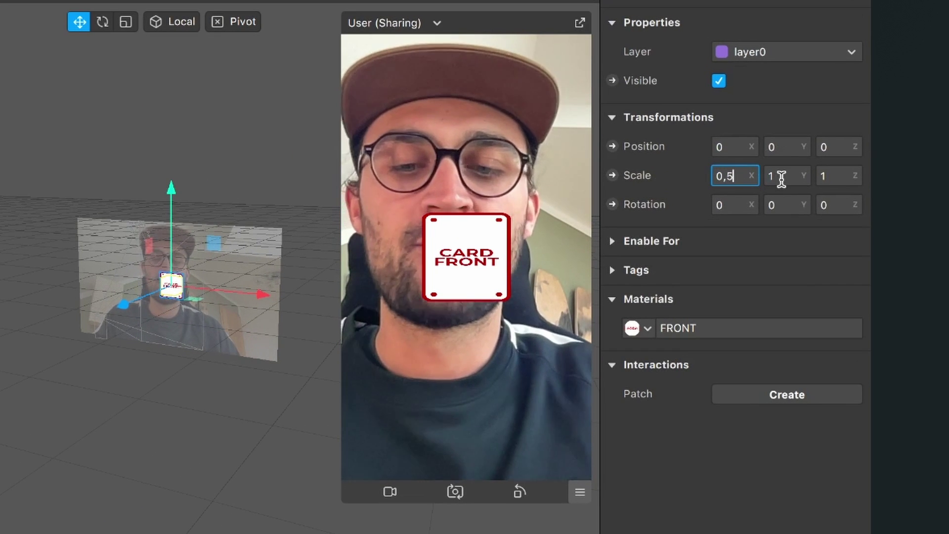
pyautogui.click(781, 178)
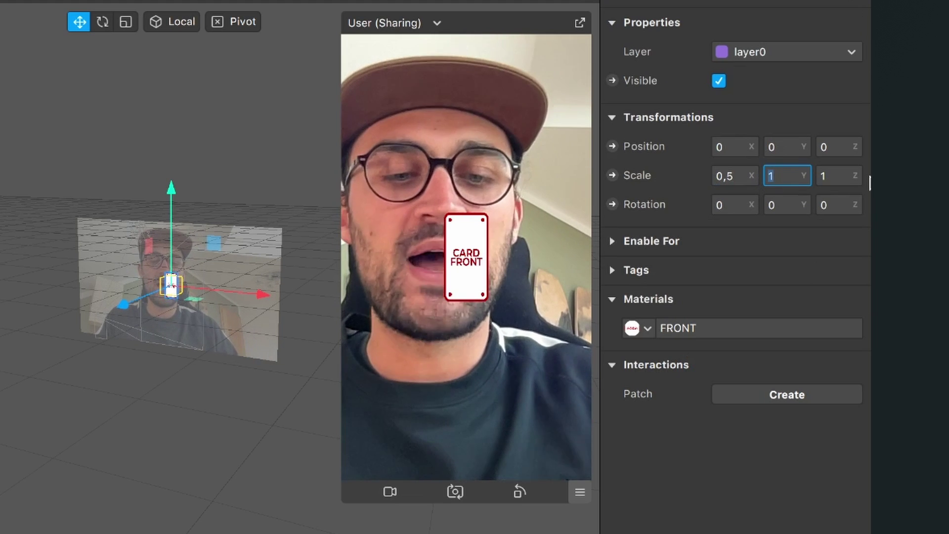
pyautogui.write('0,87')
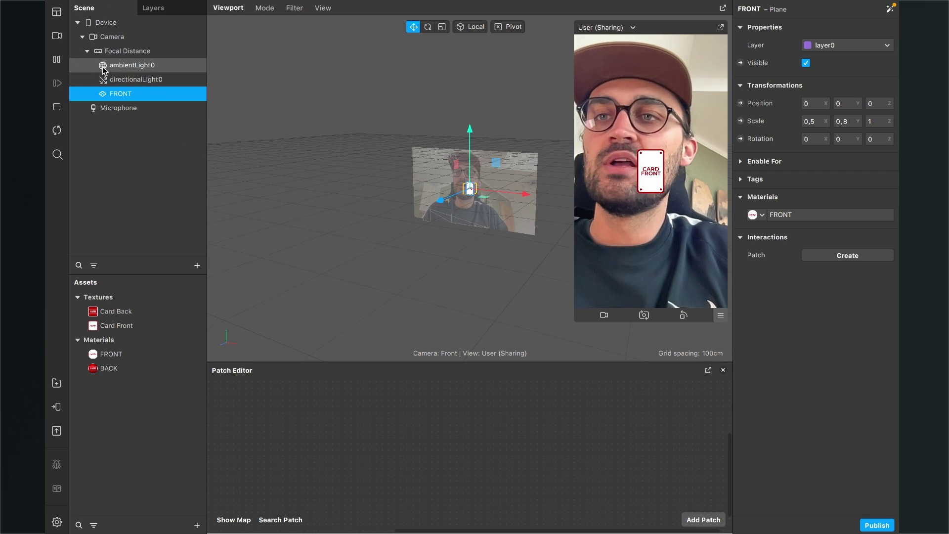
# - Duplicate the FRONT plane, rename the copy BACK and assign it the BACK material
pyautogui.rightClick(114, 97)
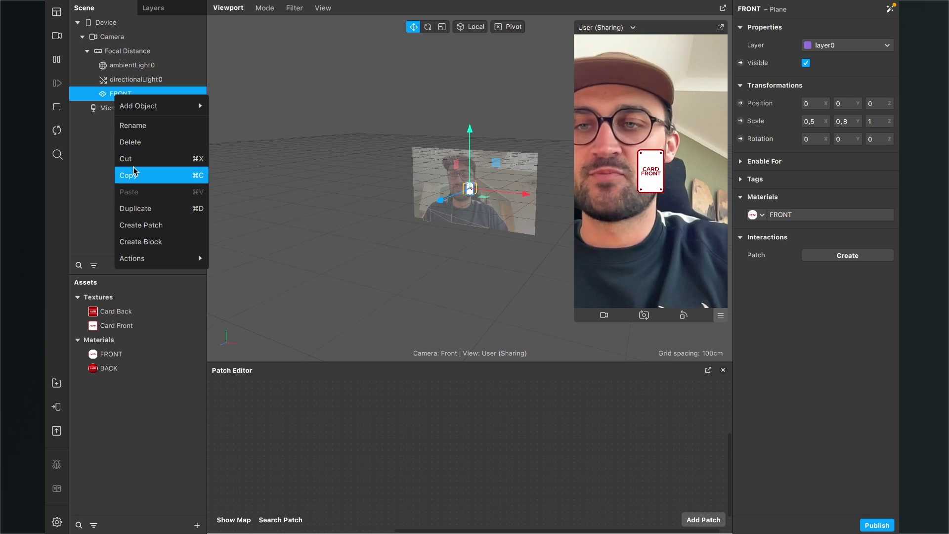
pyautogui.click(147, 210)
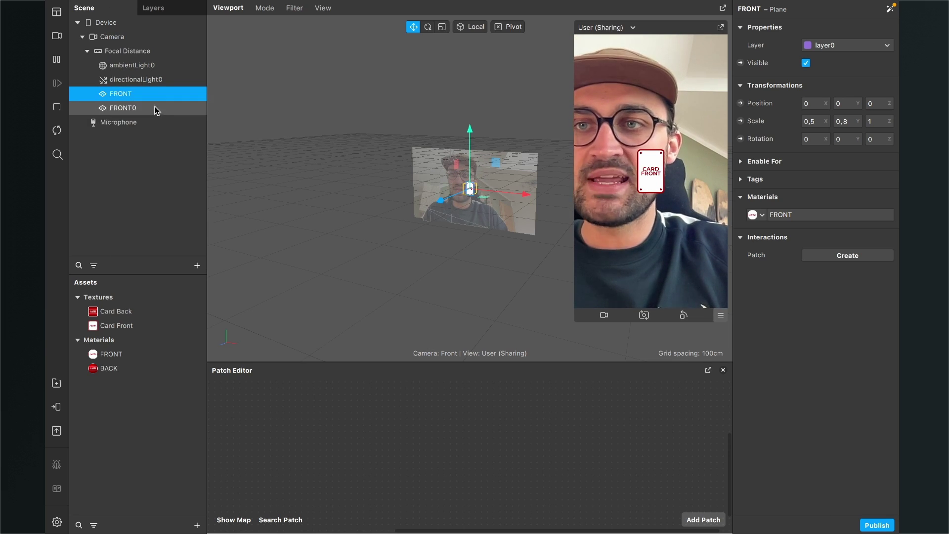
pyautogui.doubleClick(147, 108)
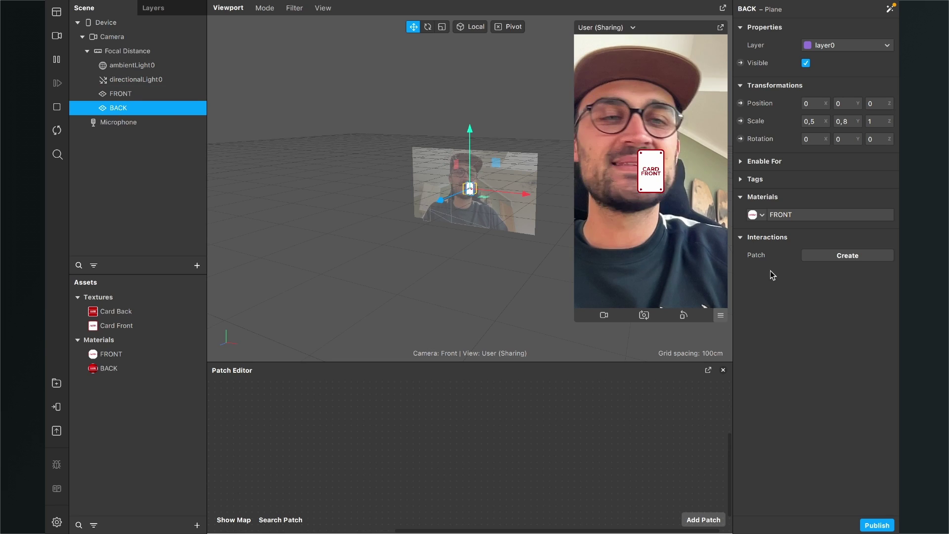
pyautogui.click(763, 216)
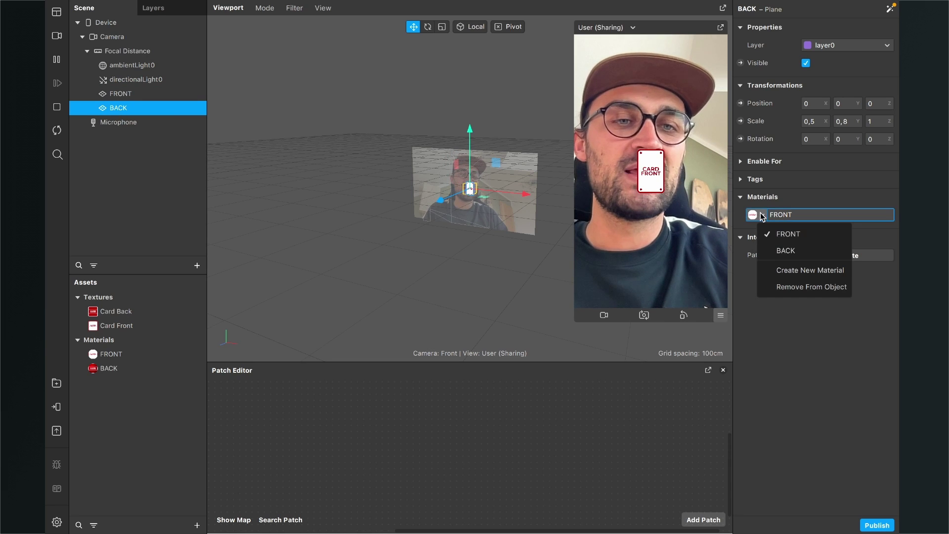
pyautogui.click(794, 252)
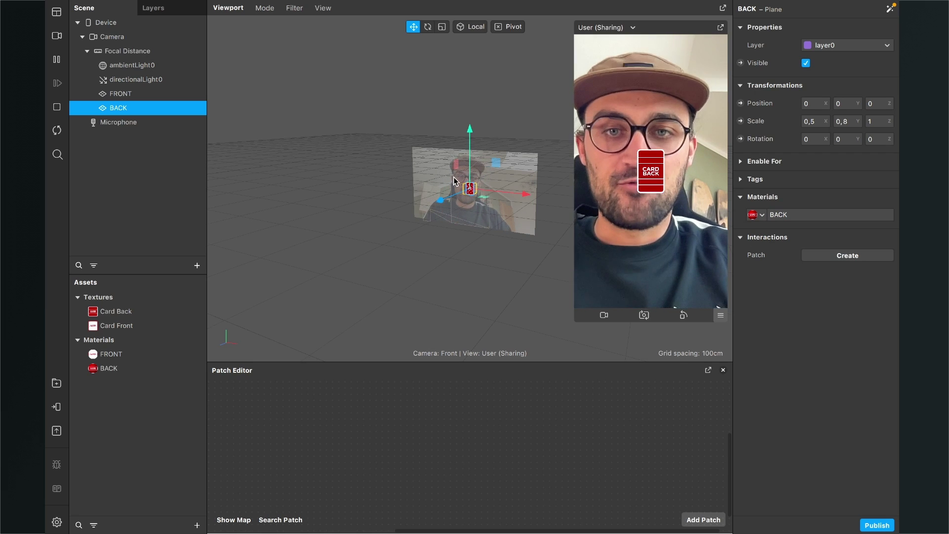
pyautogui.scroll(6, 454, 181)
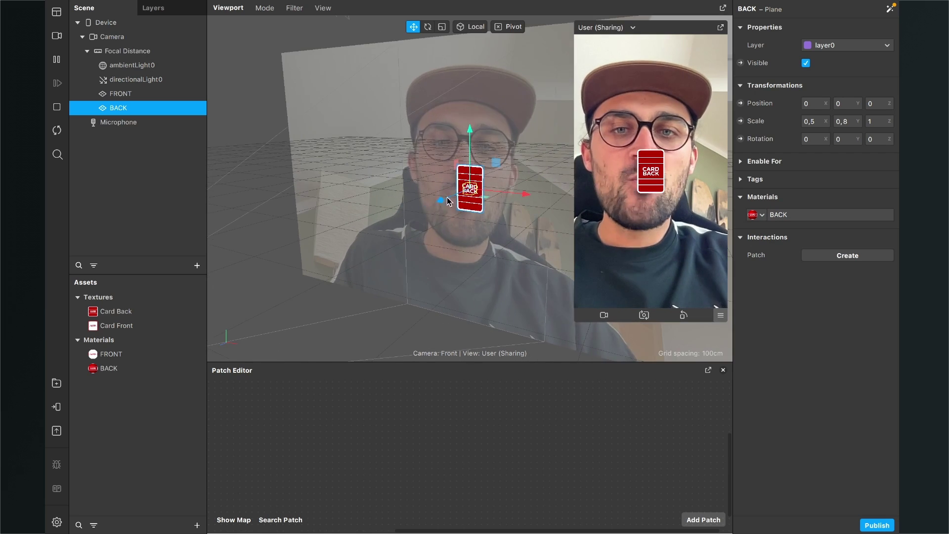
pyautogui.moveTo(499, 274); pyautogui.dragTo(441, 276)
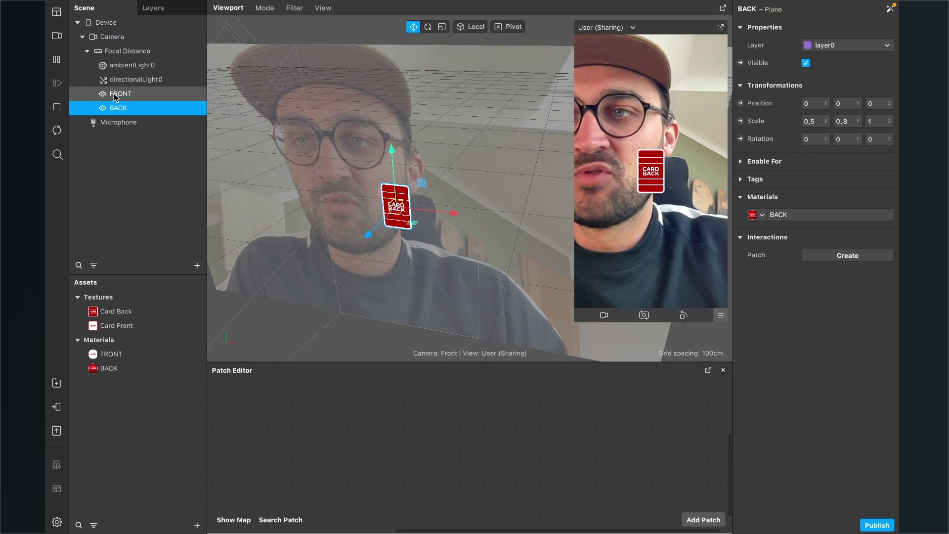
# - Rotate the FRONT plane 180 on Y so it faces away from BACK
pyautogui.click(115, 95)
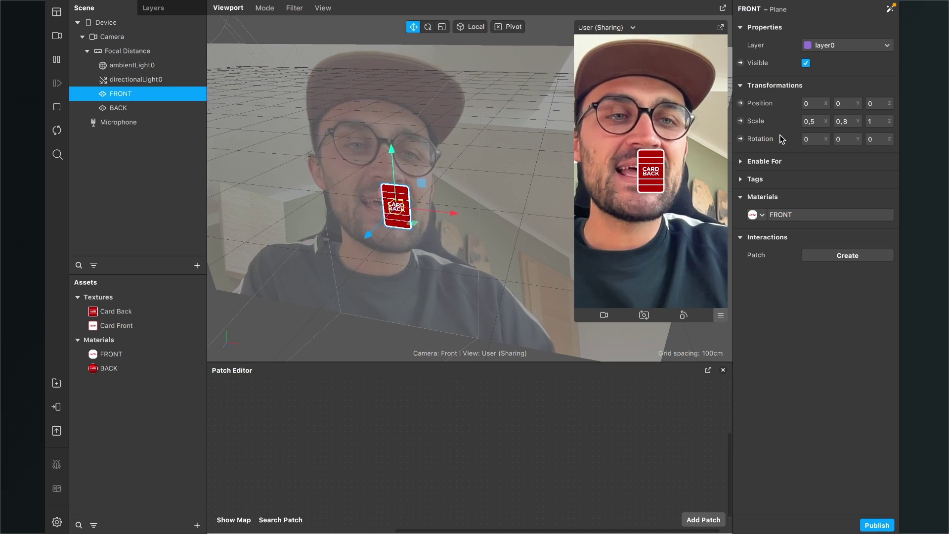
pyautogui.click(844, 139)
pyautogui.write('1')
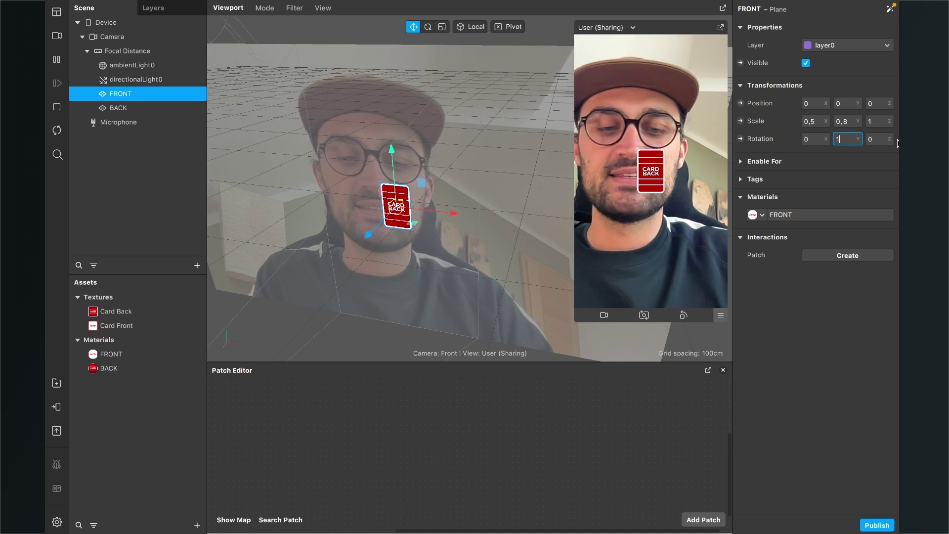
pyautogui.write('80')
pyautogui.press('Return')
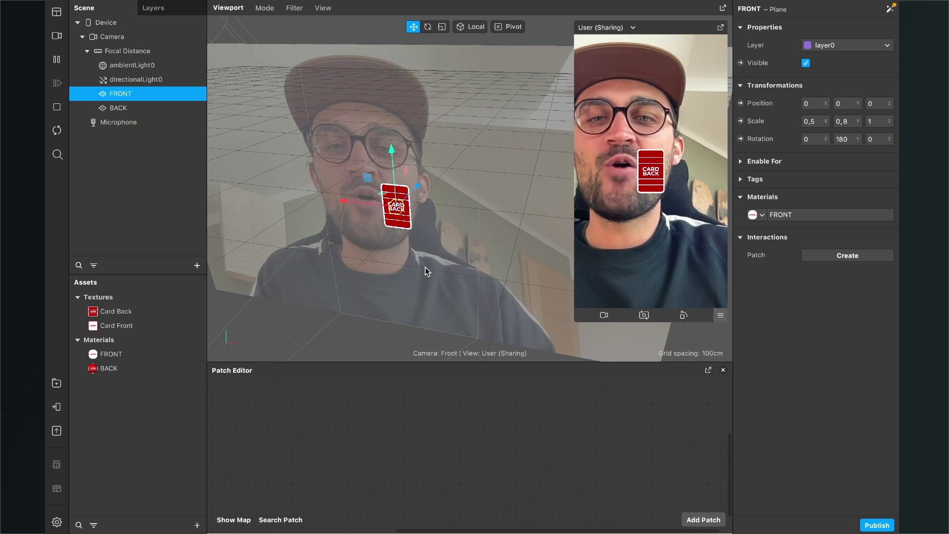
pyautogui.moveTo(424, 267); pyautogui.dragTo(170, 225)
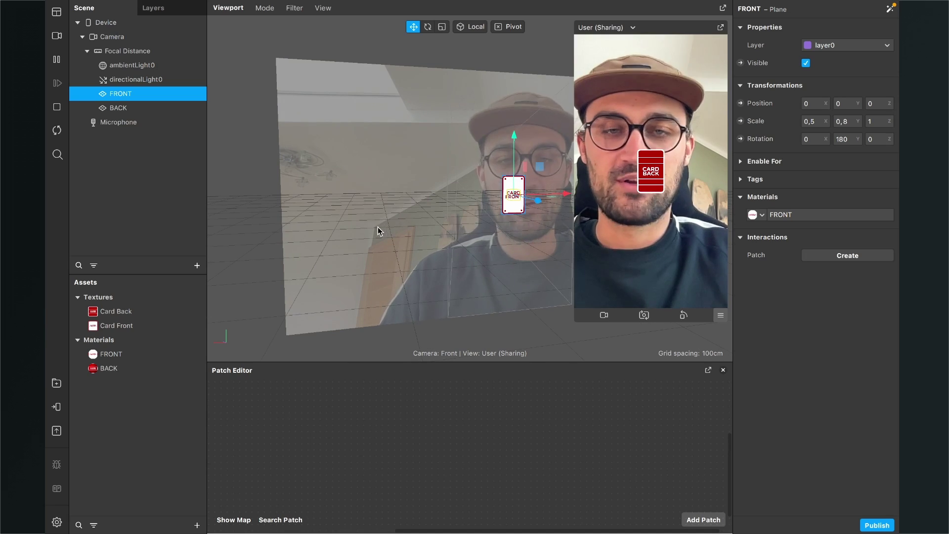
pyautogui.moveTo(381, 227); pyautogui.dragTo(613, 245)
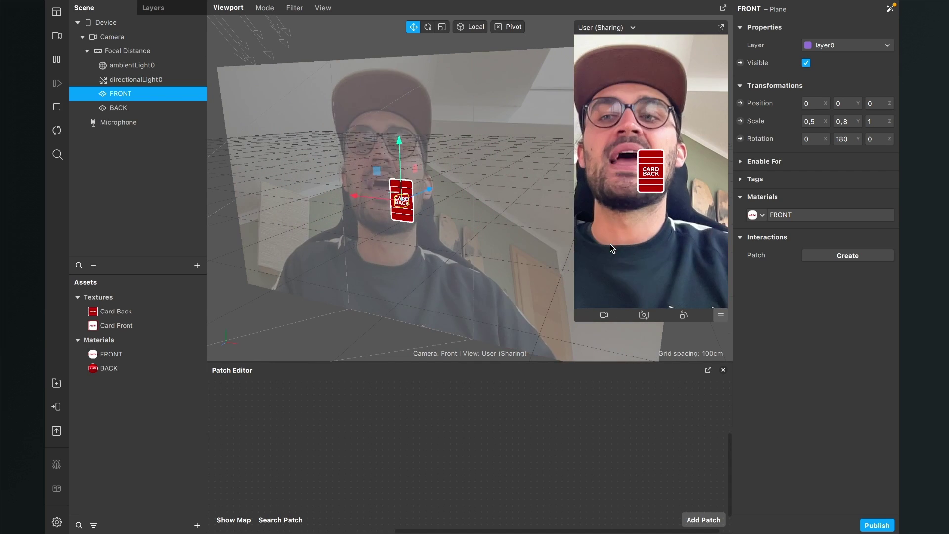
# - Insert a Null Object (searched with NU) and name it CARD
pyautogui.click(196, 265)
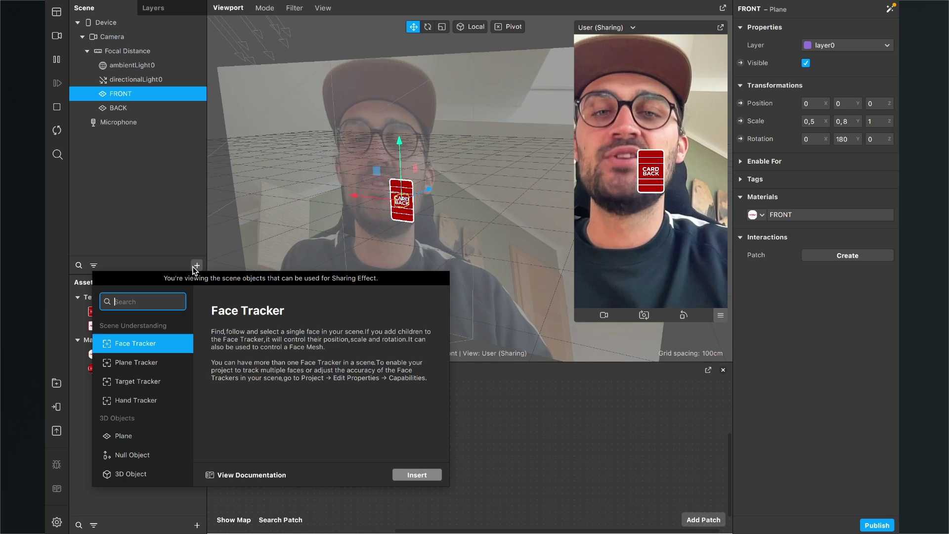
pyautogui.write('NUL')
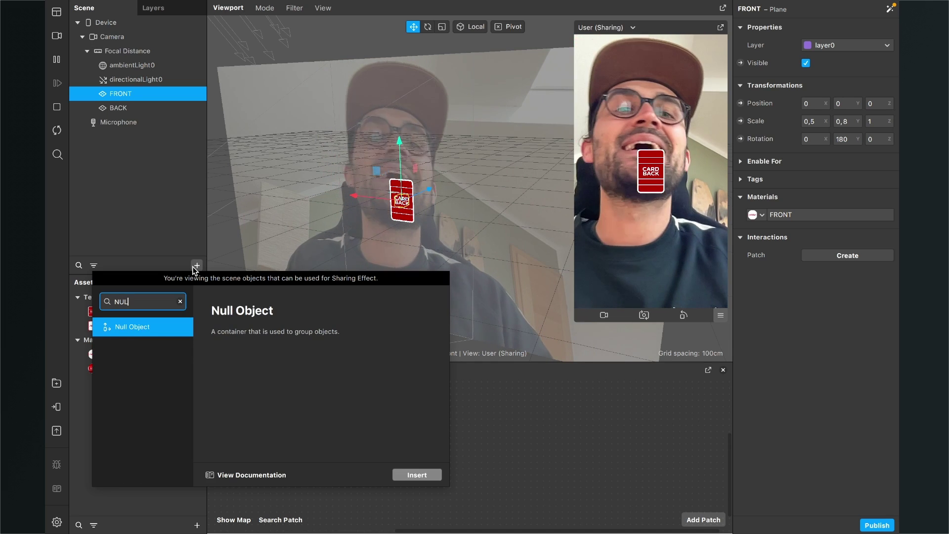
pyautogui.press('Return')
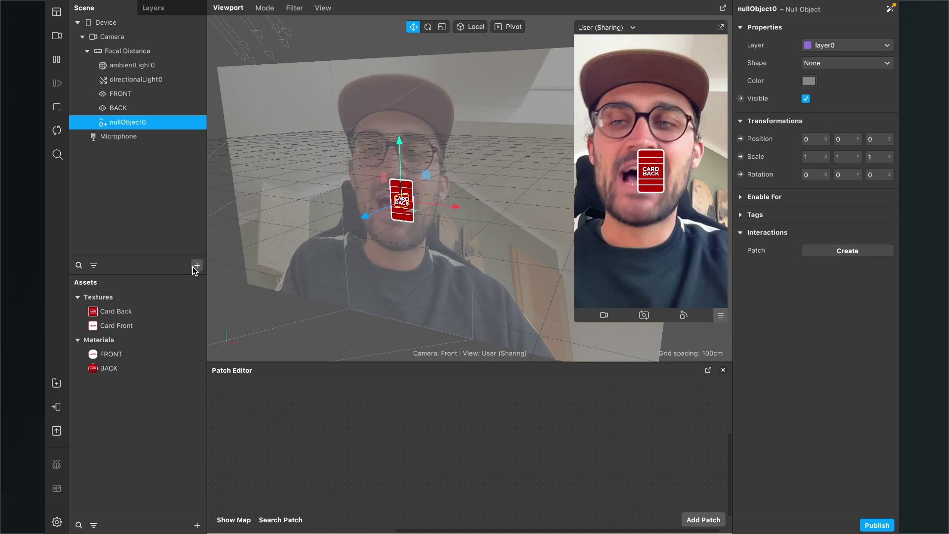
pyautogui.doubleClick(128, 126)
pyautogui.write('cAR')
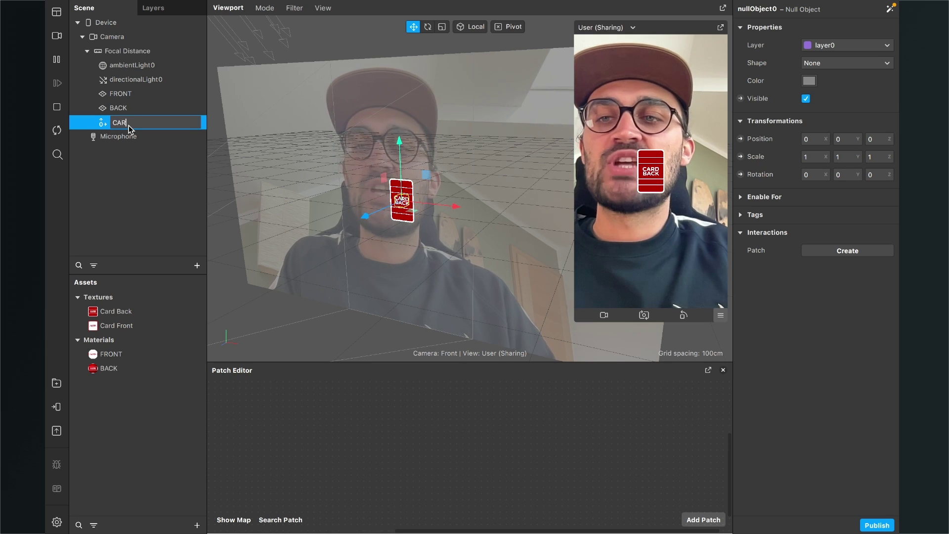
pyautogui.write('D')
pyautogui.press('Return')
# - Drag the FRONT and BACK planes inside the CARD null object
pyautogui.click(131, 108)
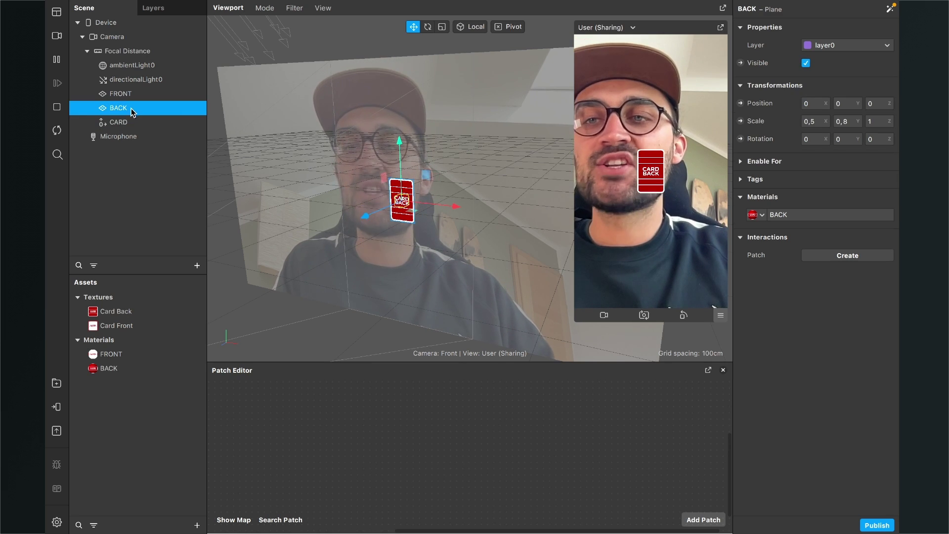
pyautogui.keyDown('shift'); pyautogui.click(132, 97); pyautogui.keyUp('shift')
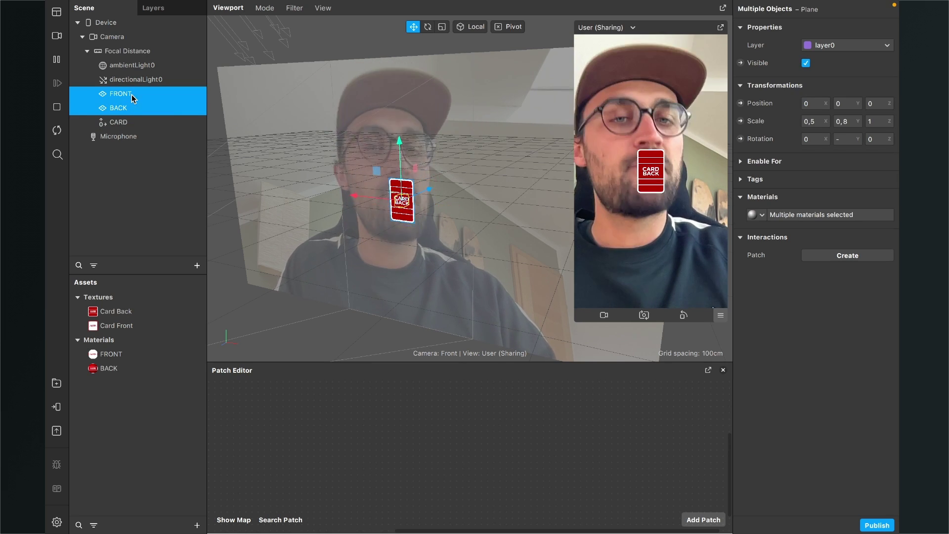
pyautogui.moveTo(132, 95); pyautogui.dragTo(127, 122)
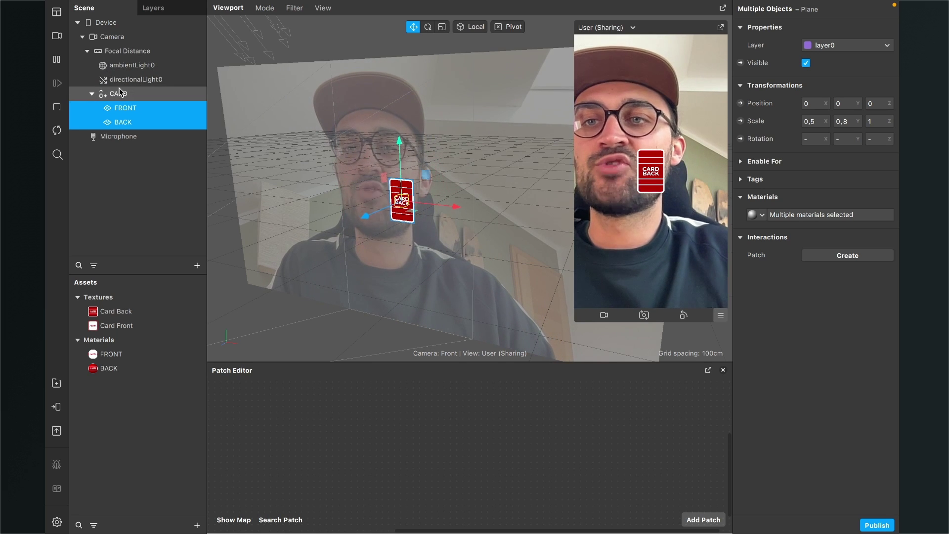
pyautogui.click(119, 93)
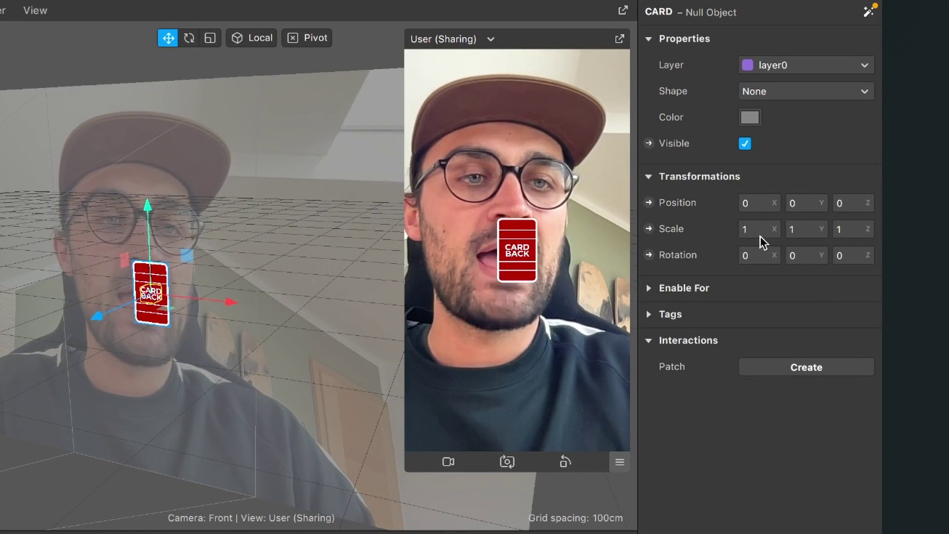
# - Scale the CARD group to 2 in both X and Y
pyautogui.click(758, 229)
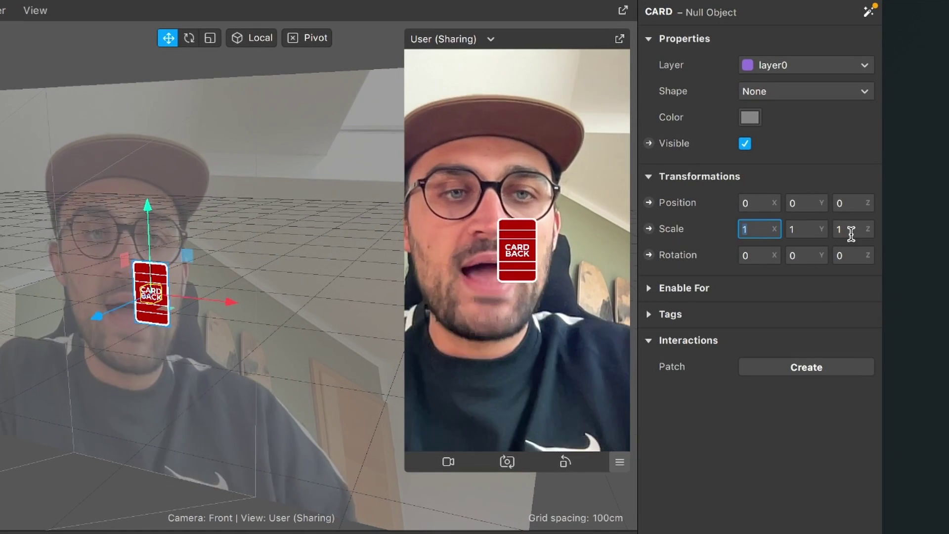
pyautogui.write('2')
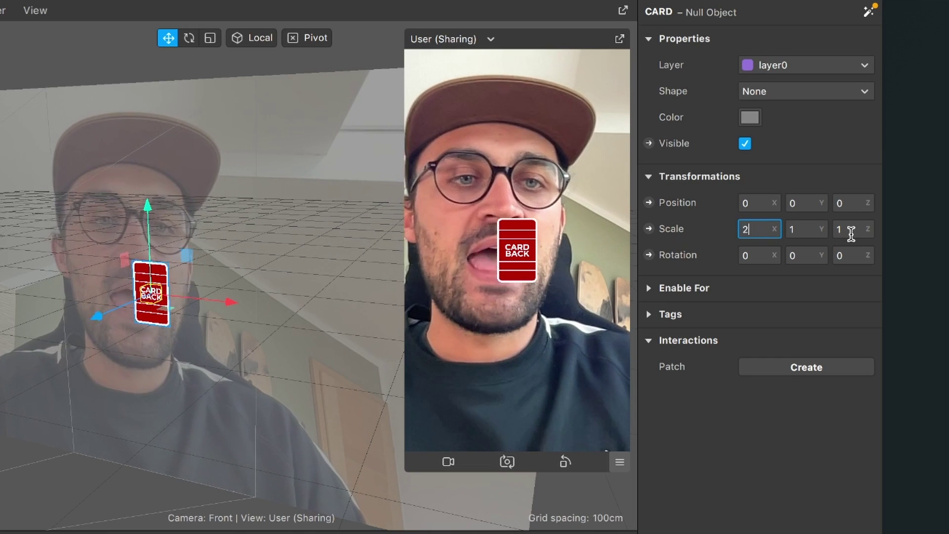
pyautogui.press('Return')
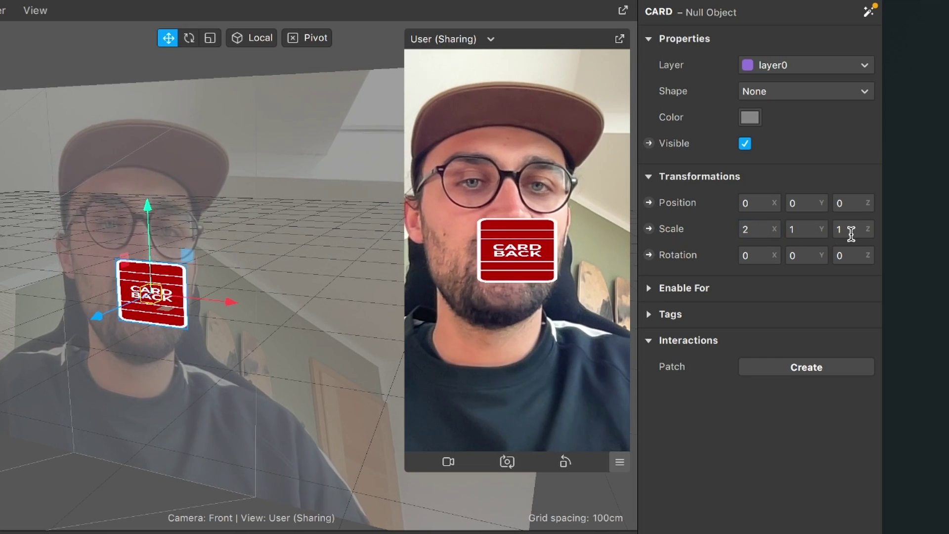
pyautogui.click(803, 229)
pyautogui.write('2')
pyautogui.press('Return')
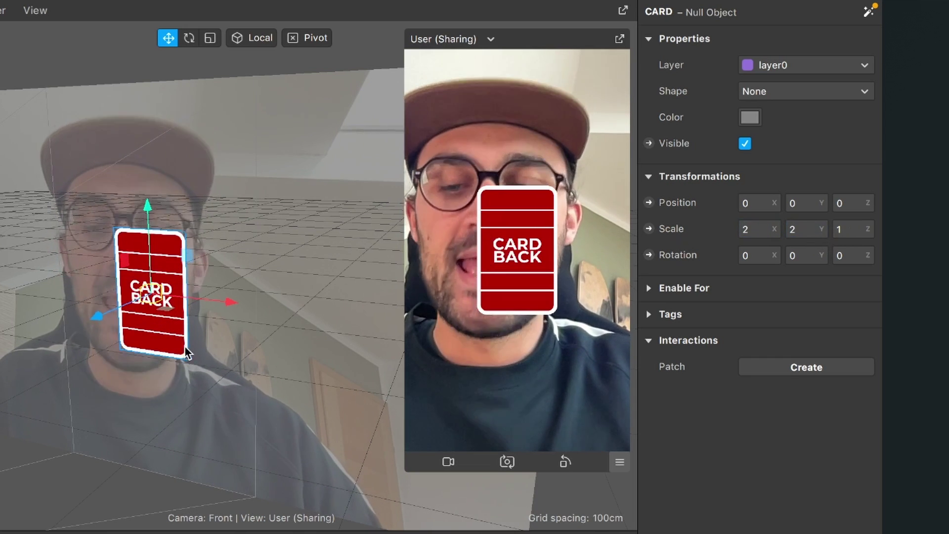
# - Turn CARD 180 on Y so it shows CARD FRONT, viewing it from another angle
pyautogui.moveTo(224, 352); pyautogui.dragTo(195, 350)
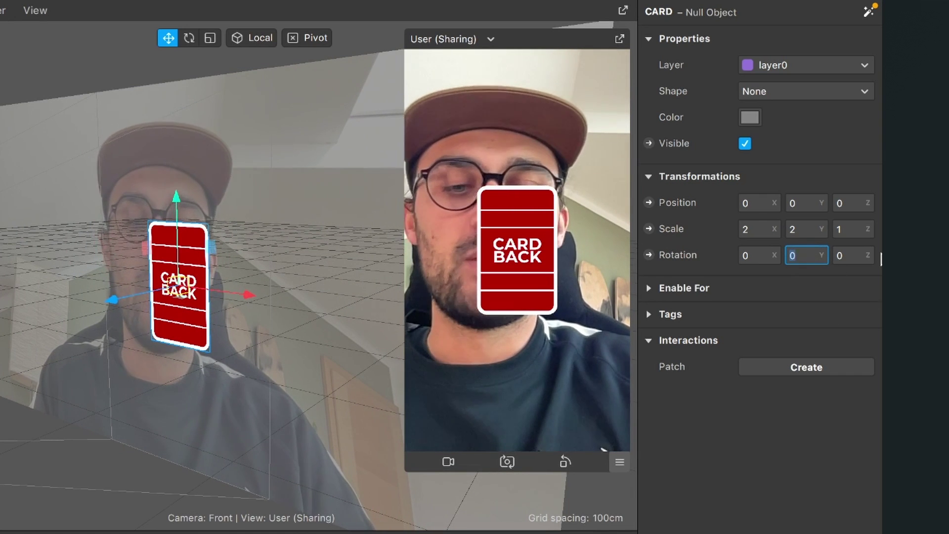
pyautogui.press('Return')
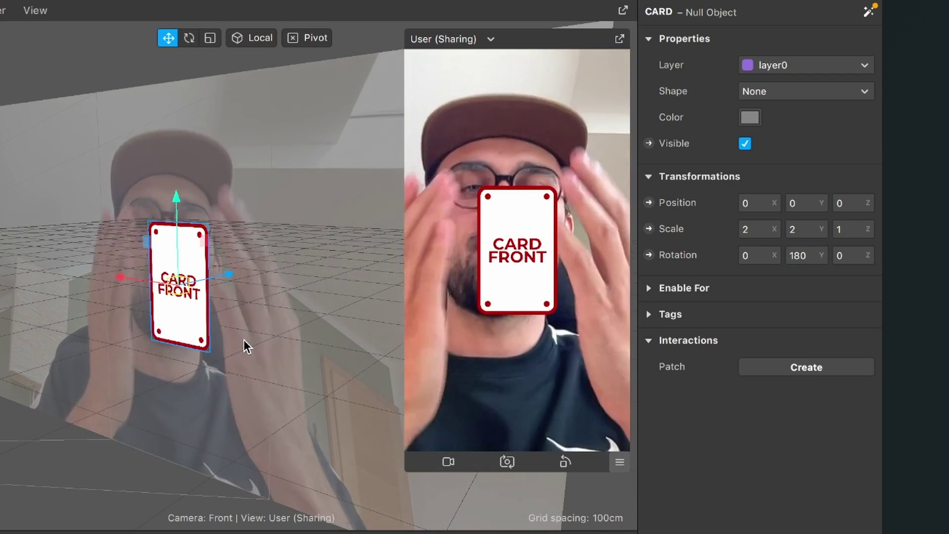
pyautogui.moveTo(272, 455); pyautogui.dragTo(241, 433)
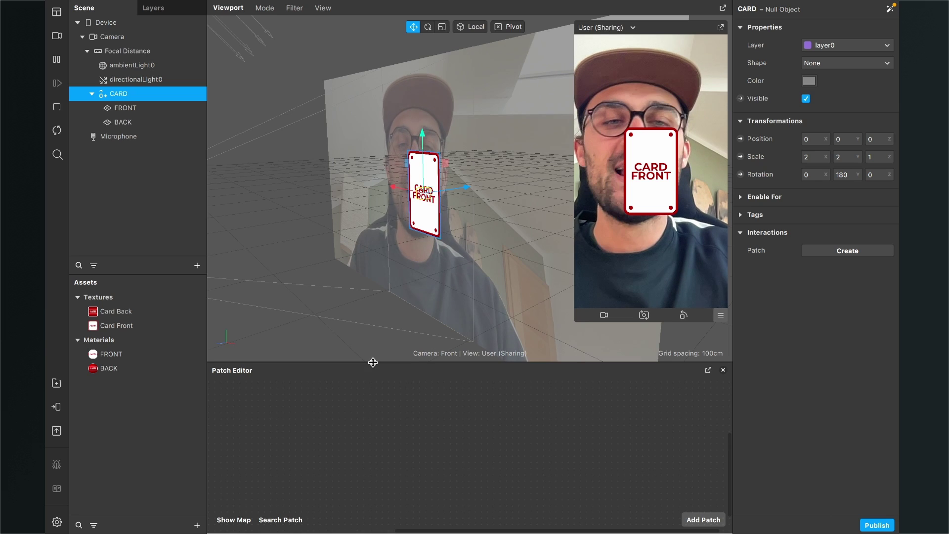
# - Make the Patch Editor taller and add a Loop Animation patch
pyautogui.moveTo(372, 363); pyautogui.dragTo(373, 343)
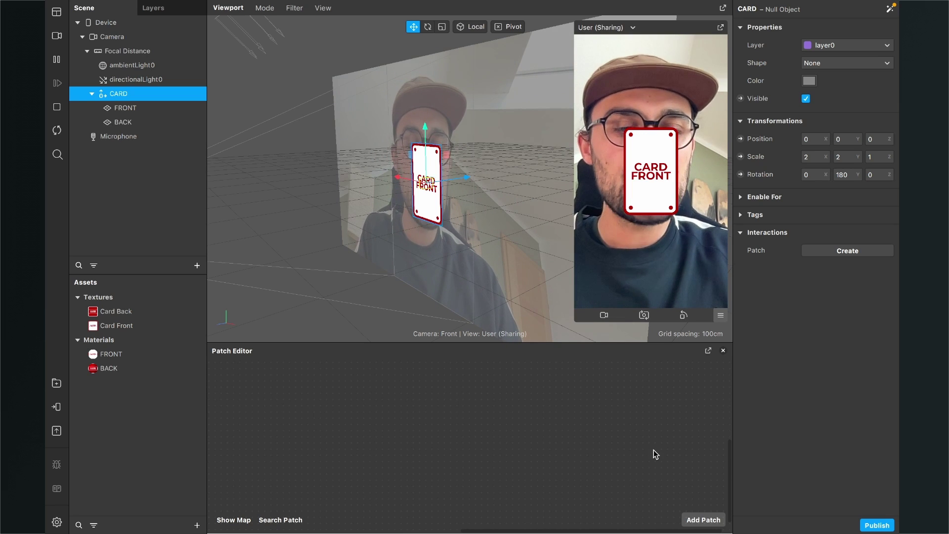
pyautogui.click(704, 520)
pyautogui.write('L')
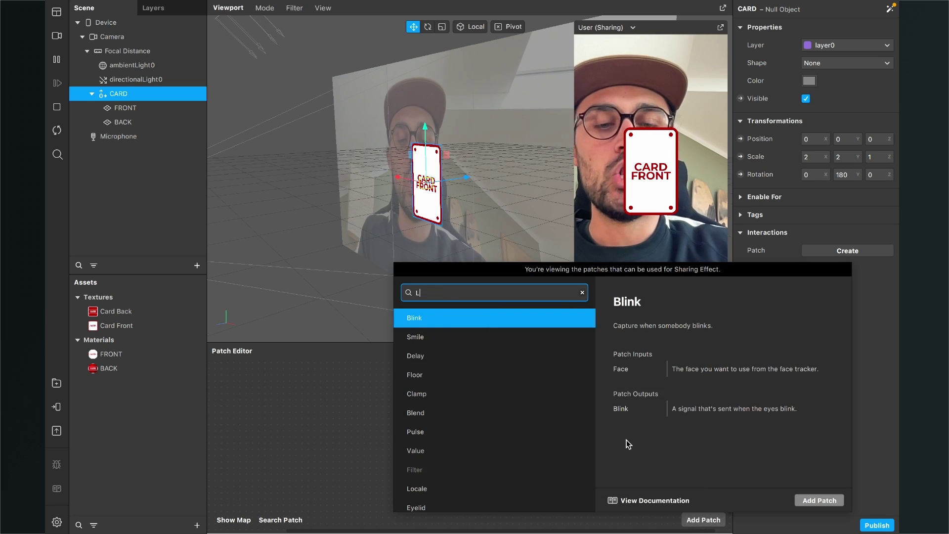
pyautogui.write('OO')
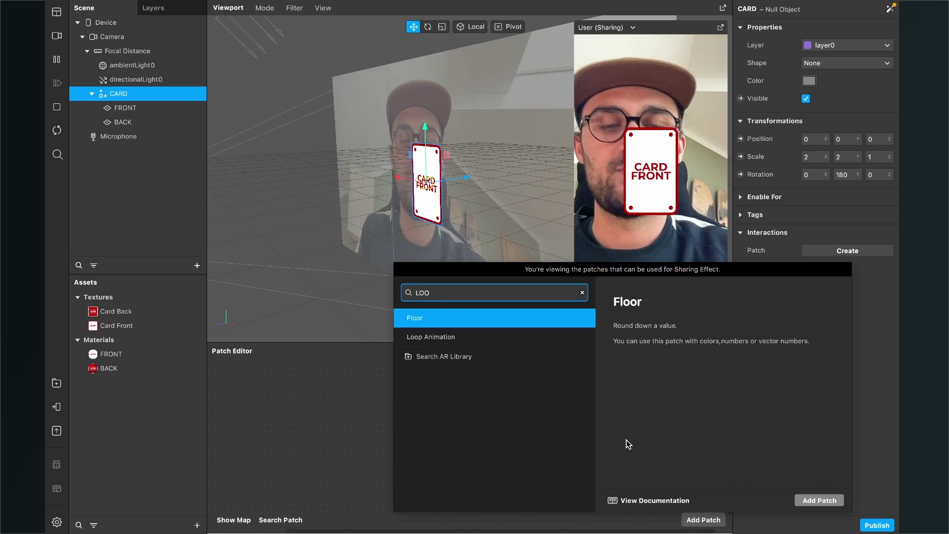
pyautogui.press('Down')
pyautogui.press('Return')
pyautogui.scroll(6, 499, 447)
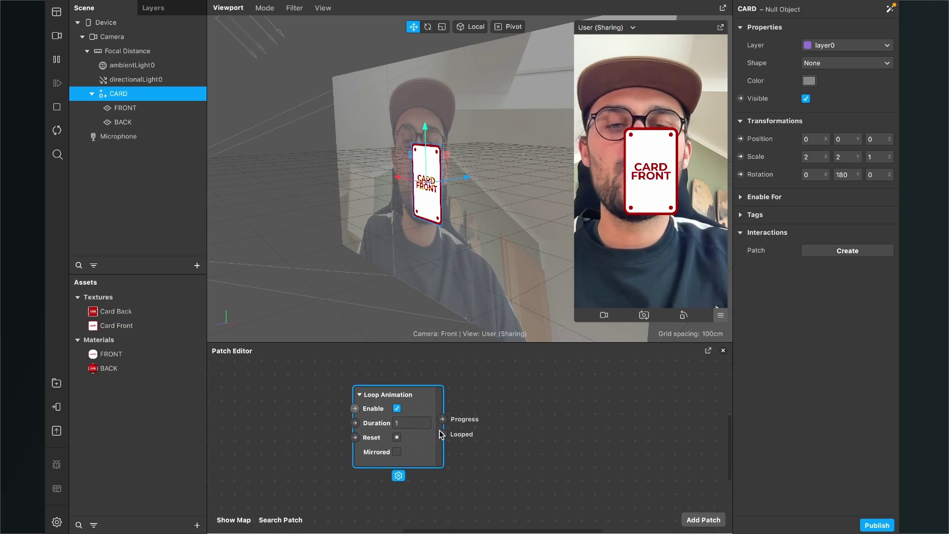
# - Add a Transition patch and wire Loop Animation's Progress output into its Progress input
pyautogui.click(694, 523)
pyautogui.write('TRA')
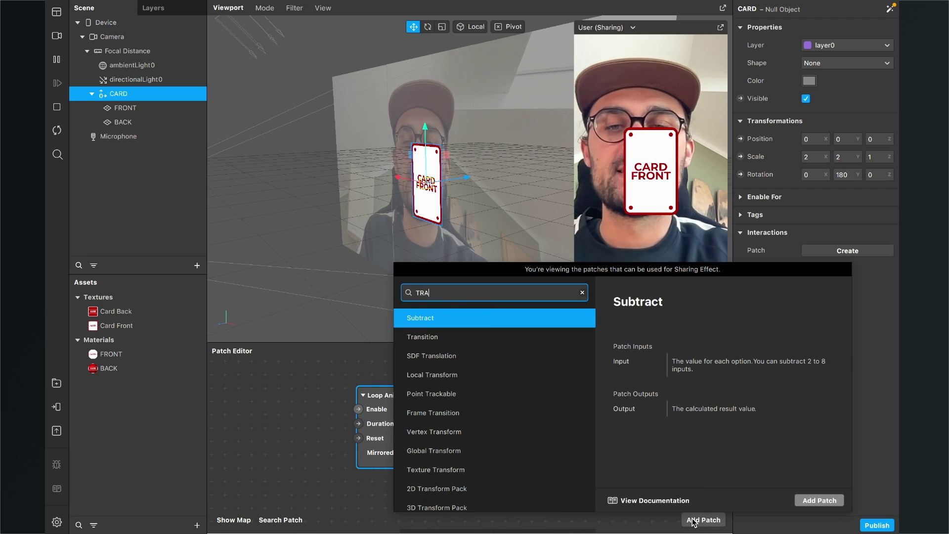
pyautogui.press('Down')
pyautogui.press('Return')
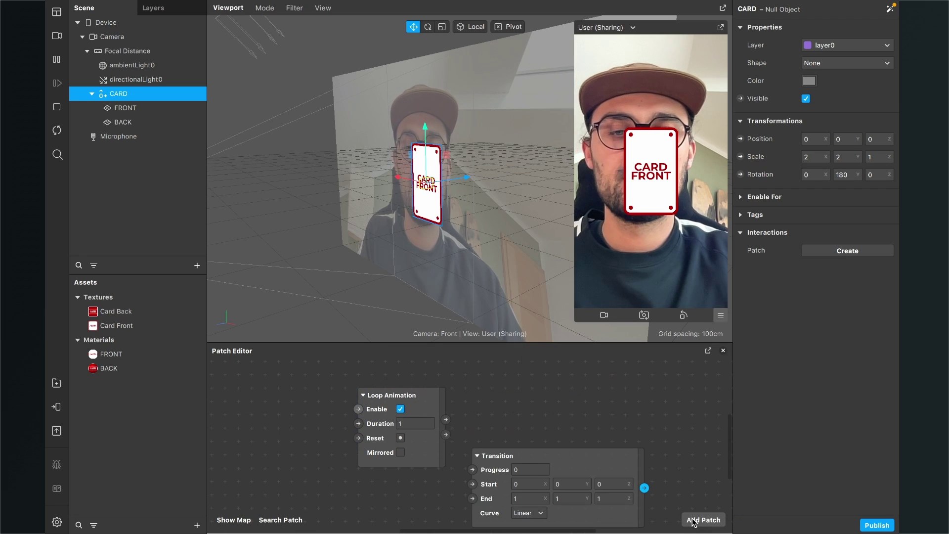
pyautogui.moveTo(536, 460); pyautogui.dragTo(580, 402)
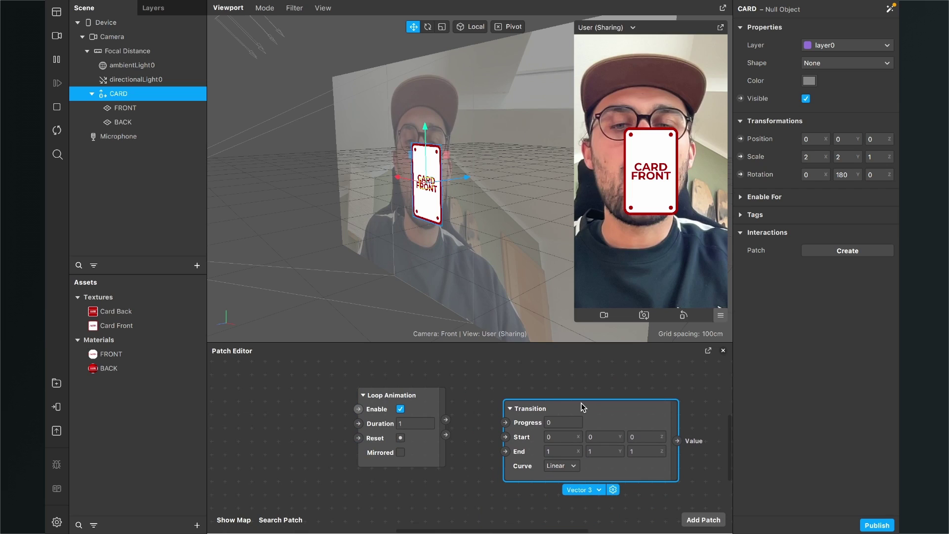
pyautogui.click(446, 421)
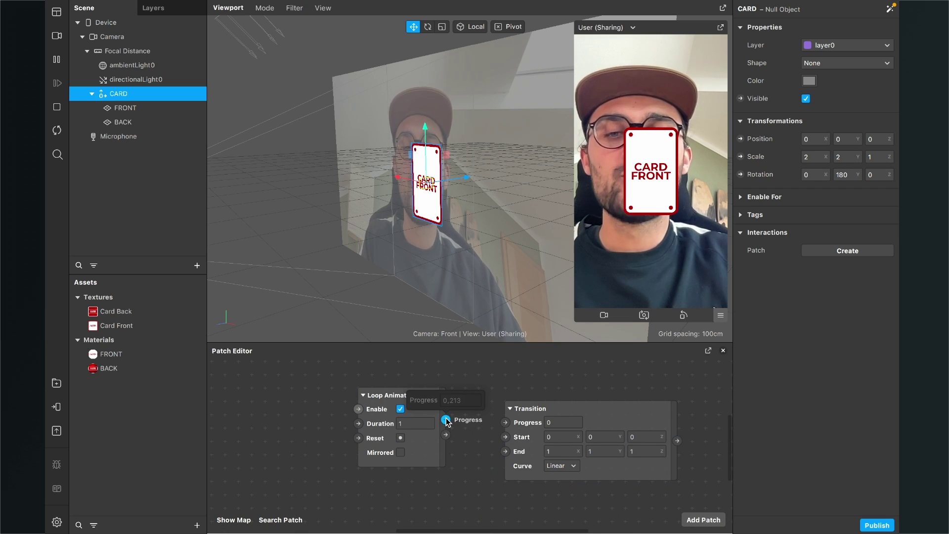
pyautogui.moveTo(446, 421); pyautogui.dragTo(506, 423)
pyautogui.moveTo(610, 415); pyautogui.dragTo(616, 410)
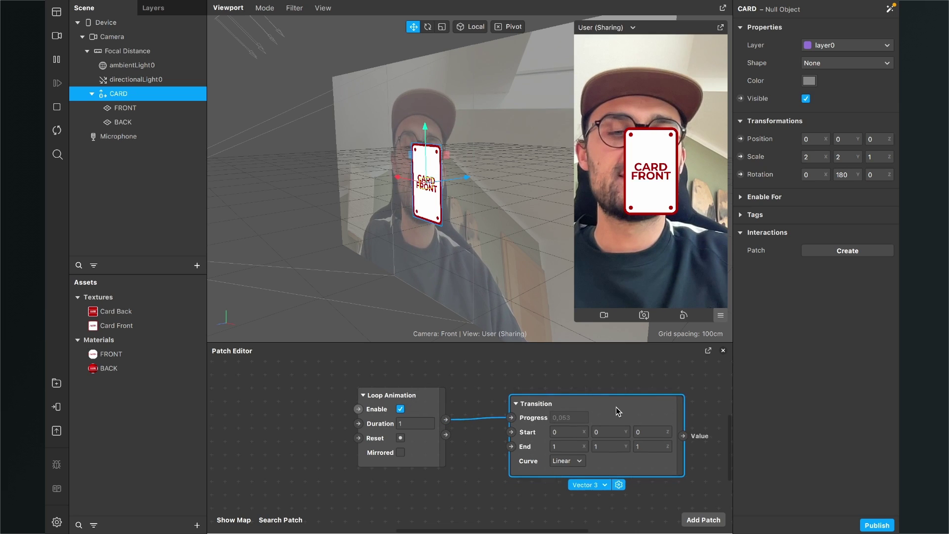
pyautogui.hscroll(5, 615, 407)
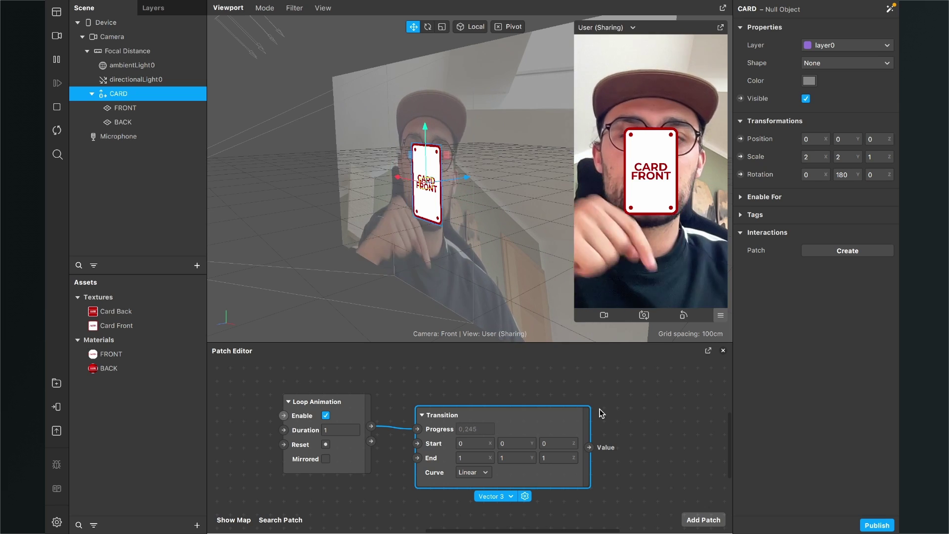
# - Create a CARD 3D Rotation patch beside the Transition and wire the Transition's output into it
pyautogui.click(740, 174)
pyautogui.moveTo(498, 467); pyautogui.dragTo(658, 456)
pyautogui.hscroll(3, 557, 476)
pyautogui.scroll(-2, 557, 476)
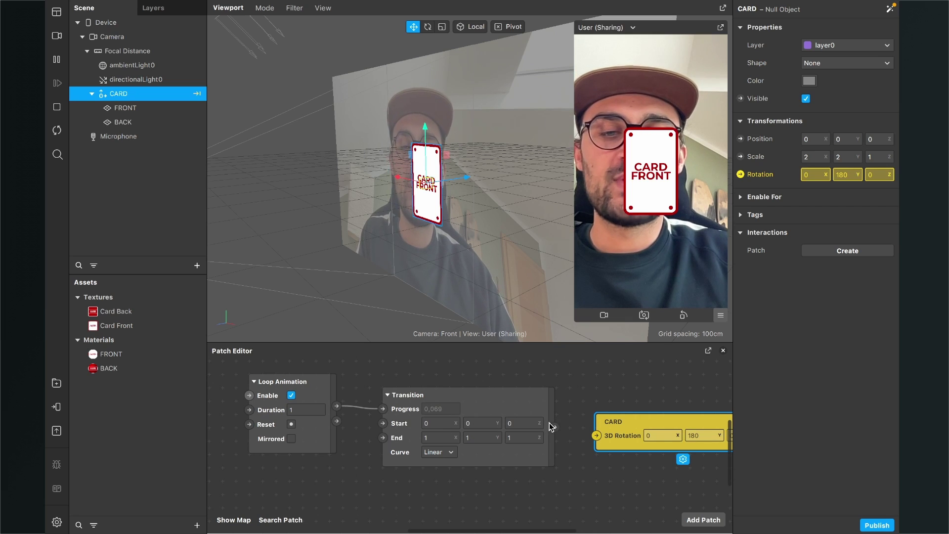
pyautogui.hscroll(3, 574, 451)
pyautogui.scroll(-2, 573, 450)
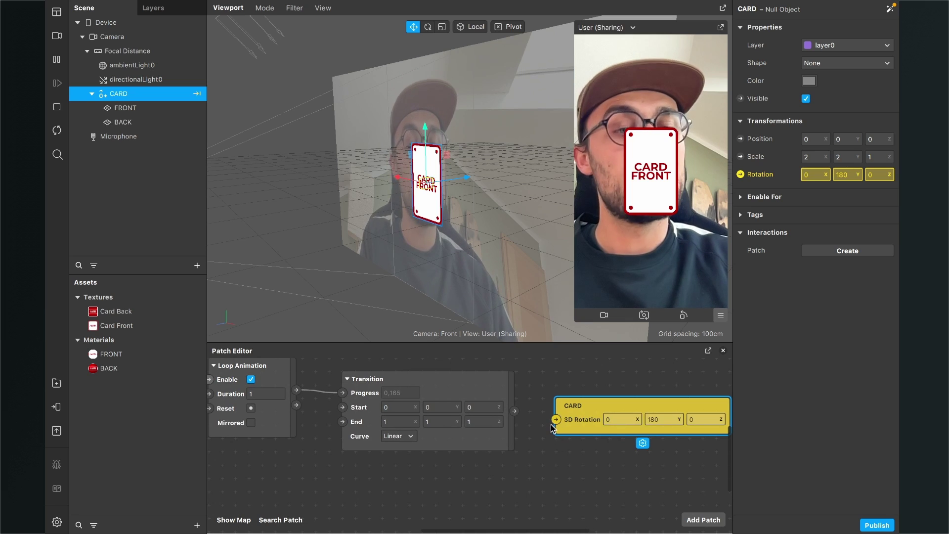
pyautogui.moveTo(510, 411); pyautogui.dragTo(559, 420)
# - Set the Transition's End X, Y and Z to 0, then change End Y to 180
pyautogui.hscroll(-2, 431, 448)
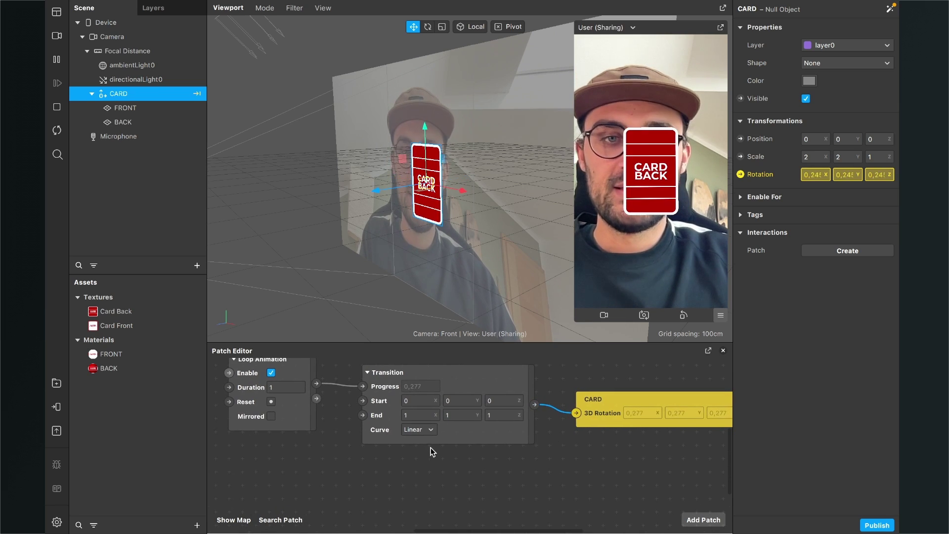
pyautogui.click(418, 413)
pyautogui.write('0')
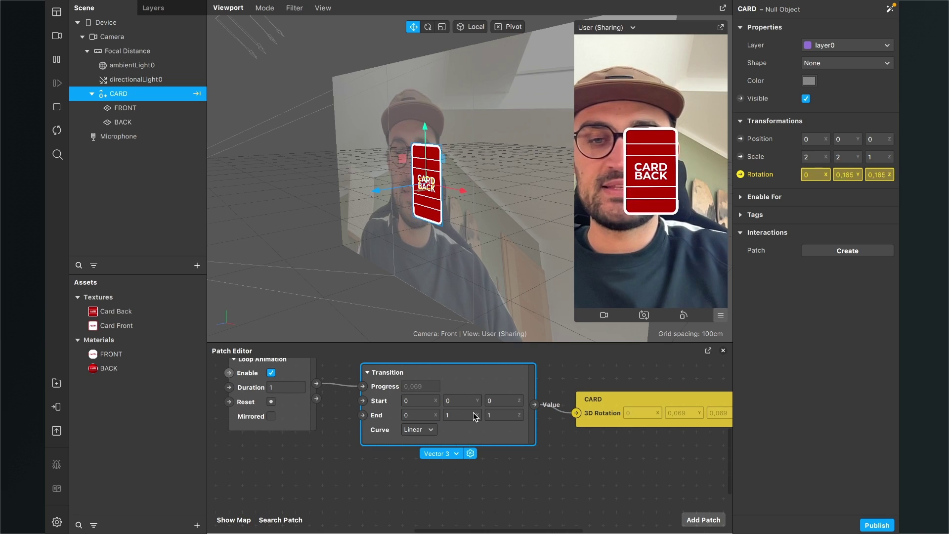
pyautogui.click(460, 413)
pyautogui.write('0')
pyautogui.click(517, 417)
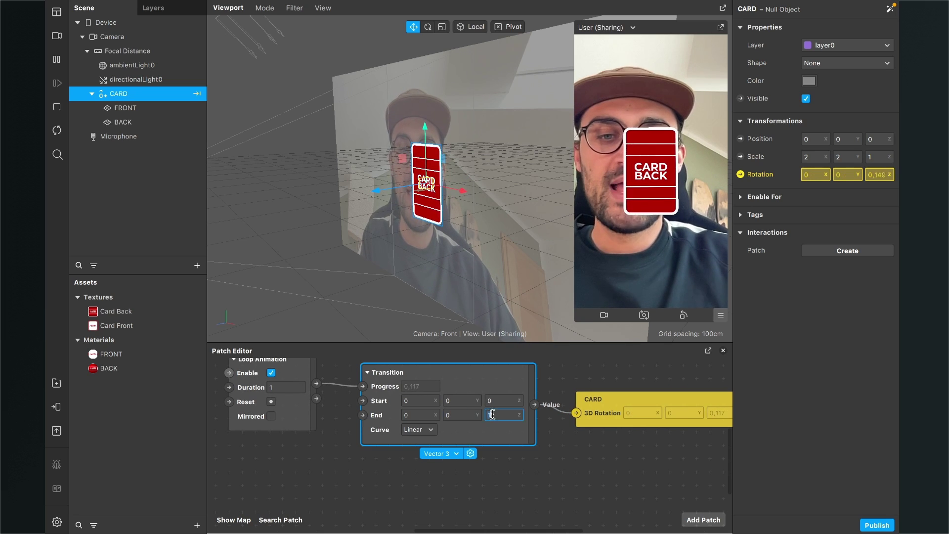
pyautogui.write('0')
pyautogui.press('Return')
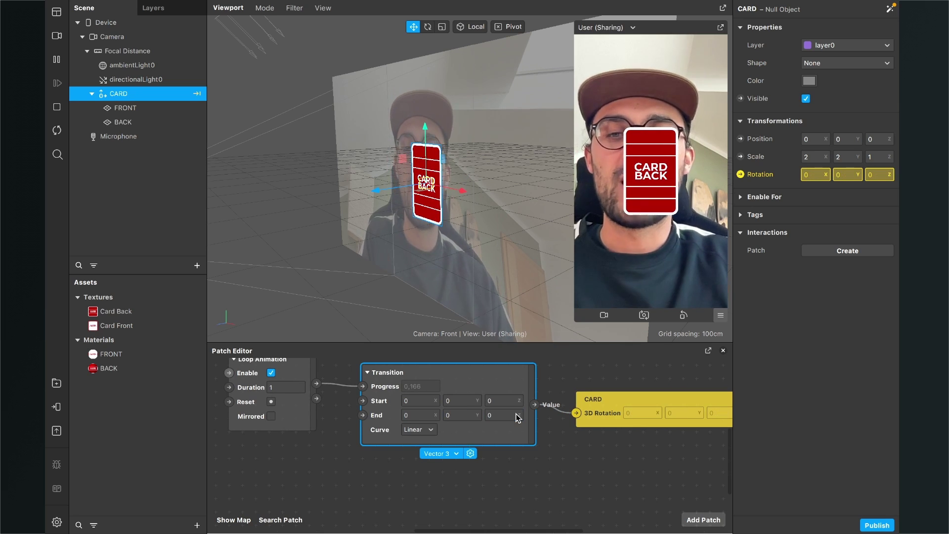
pyautogui.click(448, 415)
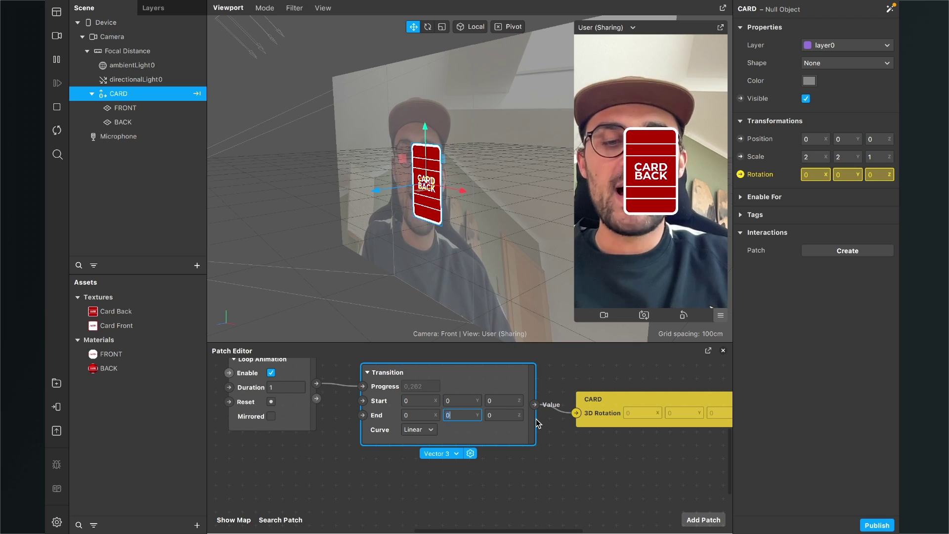
pyautogui.press('BackSpace')
pyautogui.write('180')
pyautogui.press('Return')
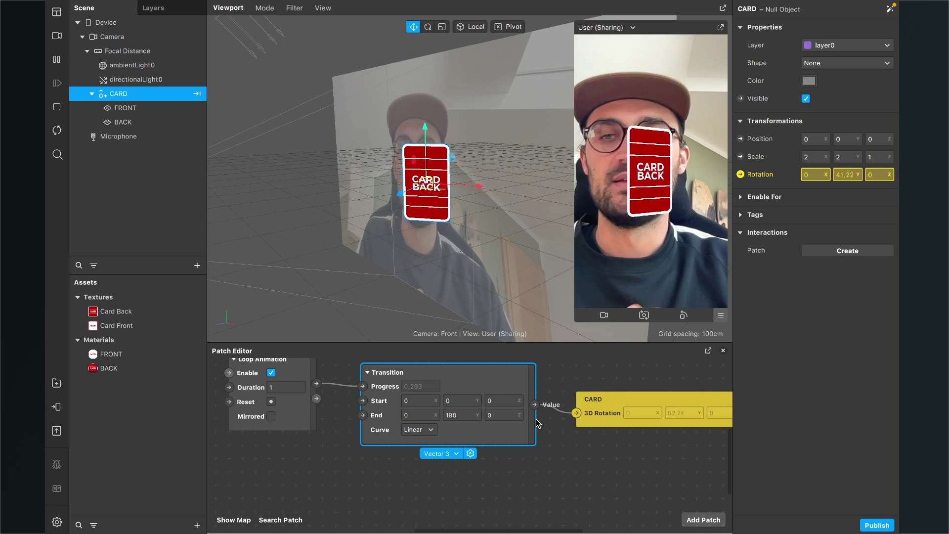
# - Make the loop mirrored, set End Y to 359, and give the Loop Animation a Duration of 2
pyautogui.click(271, 416)
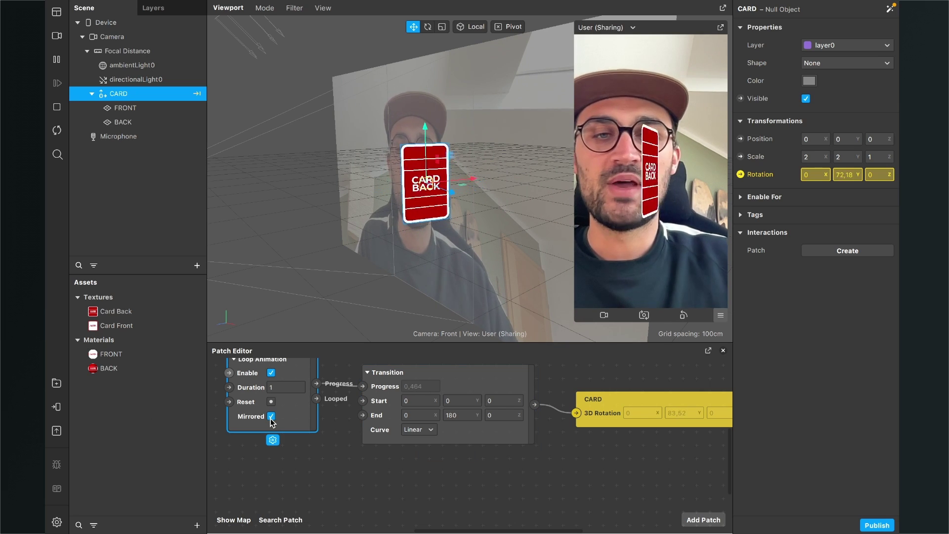
pyautogui.hscroll(-2, 352, 446)
pyautogui.scroll(1, 352, 445)
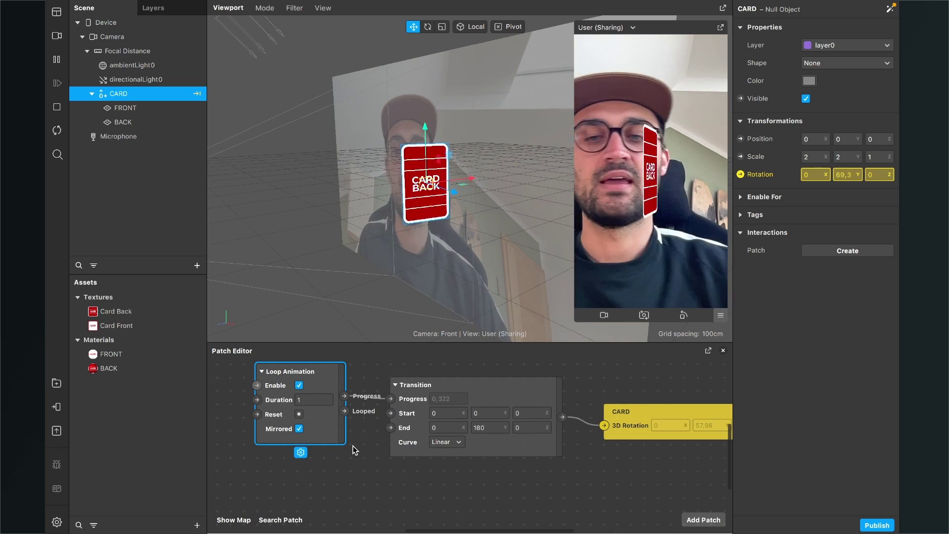
pyautogui.click(481, 432)
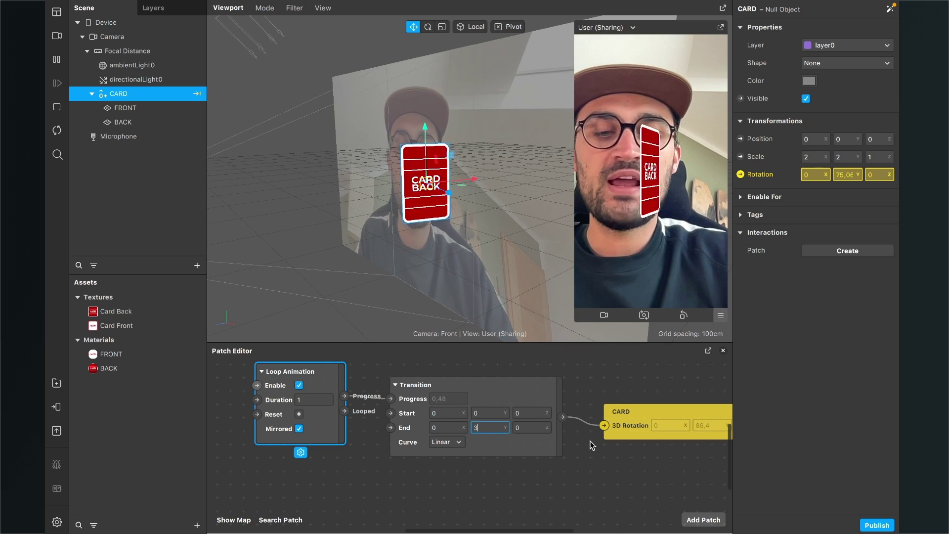
pyautogui.press('Return')
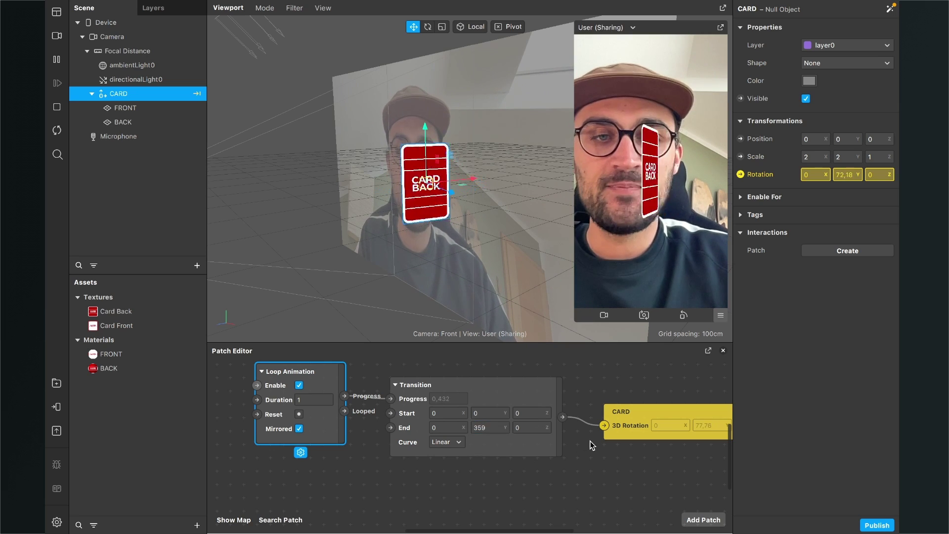
pyautogui.click(315, 400)
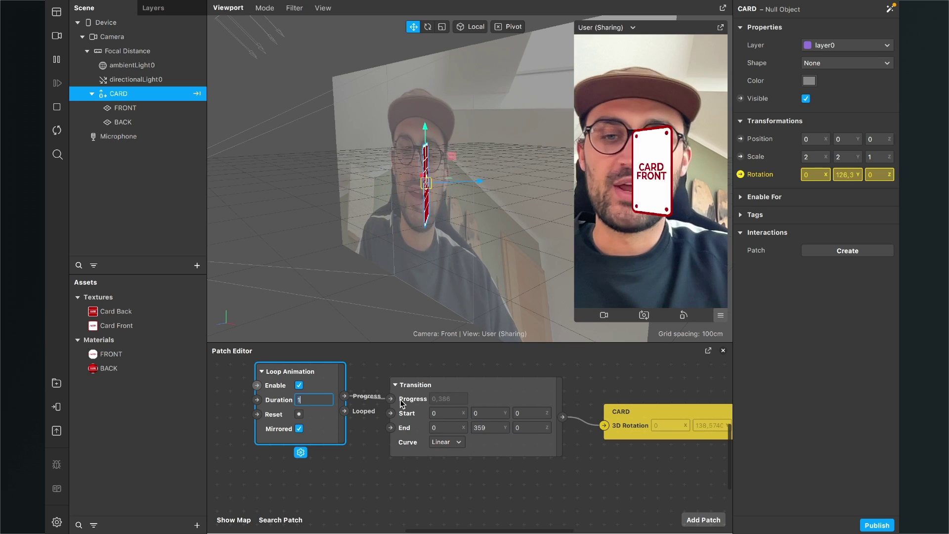
pyautogui.write('2')
pyautogui.press('Return')
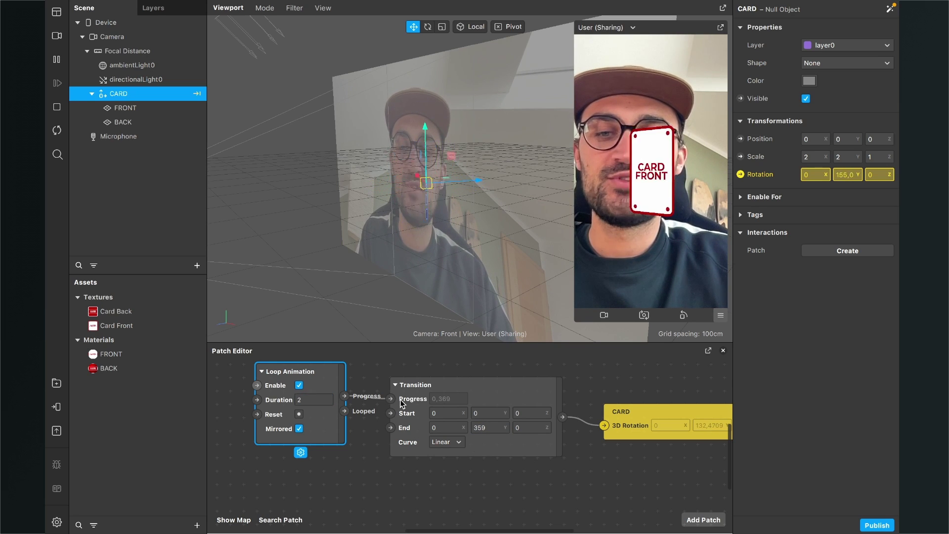
# - Untick Mirrored and reset the Transition's End Y to 0 to stop the spin
pyautogui.click(300, 429)
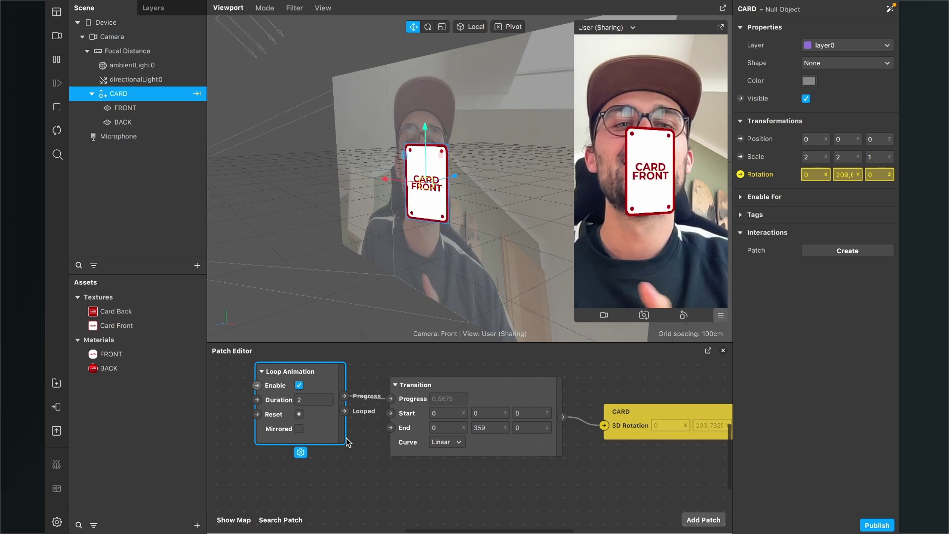
pyautogui.click(497, 425)
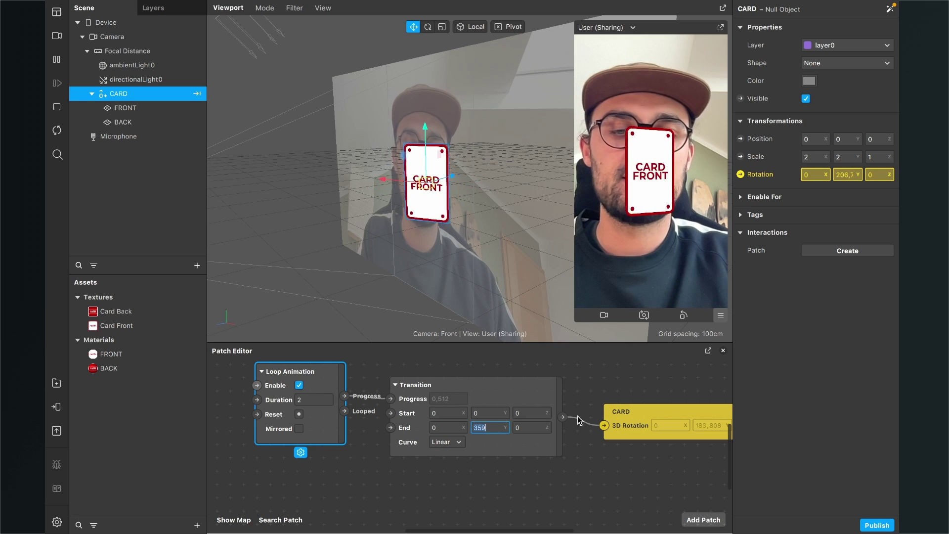
pyautogui.write('0')
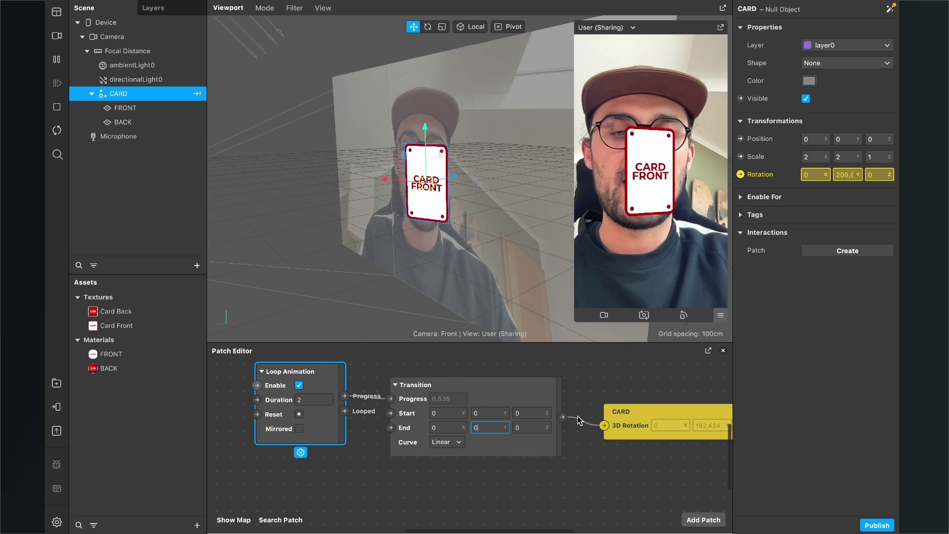
pyautogui.press('Return')
# - Correct the Transition's End values to X 0 and Y 359 after mistakenly entering 359 in X
pyautogui.click(438, 420)
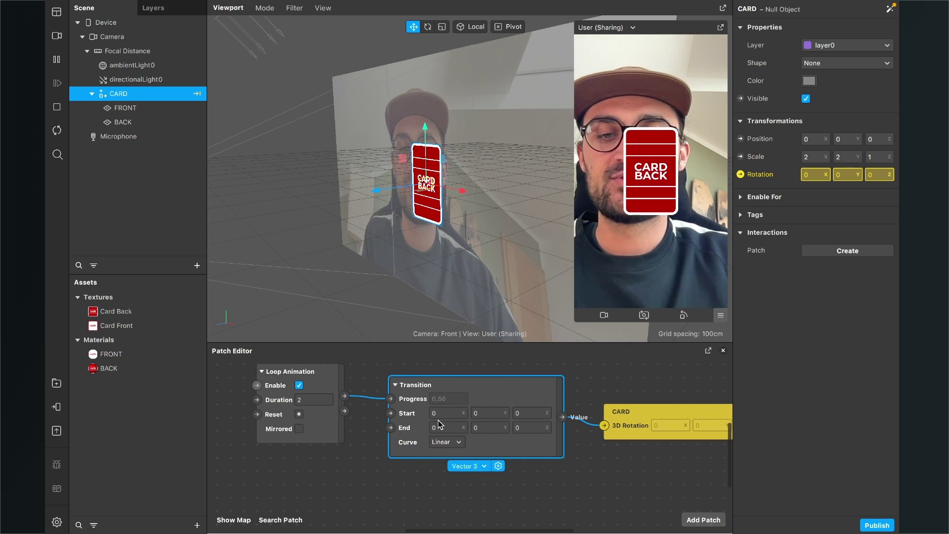
pyautogui.click(439, 423)
pyautogui.write('359')
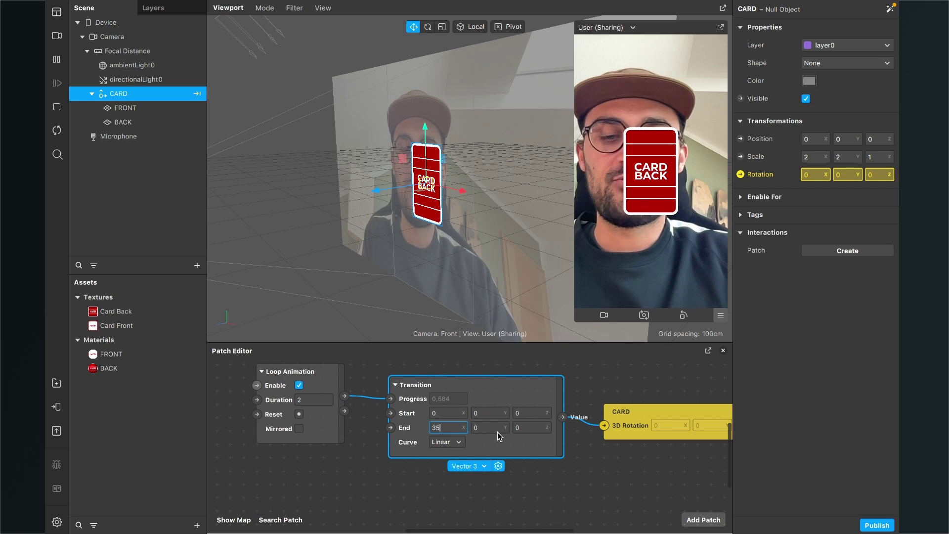
pyautogui.press('Return')
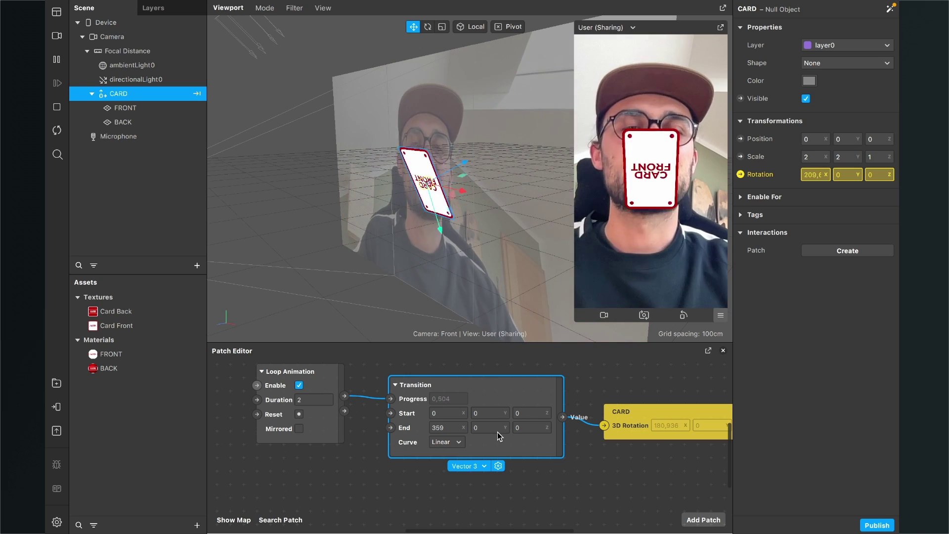
pyautogui.click(442, 428)
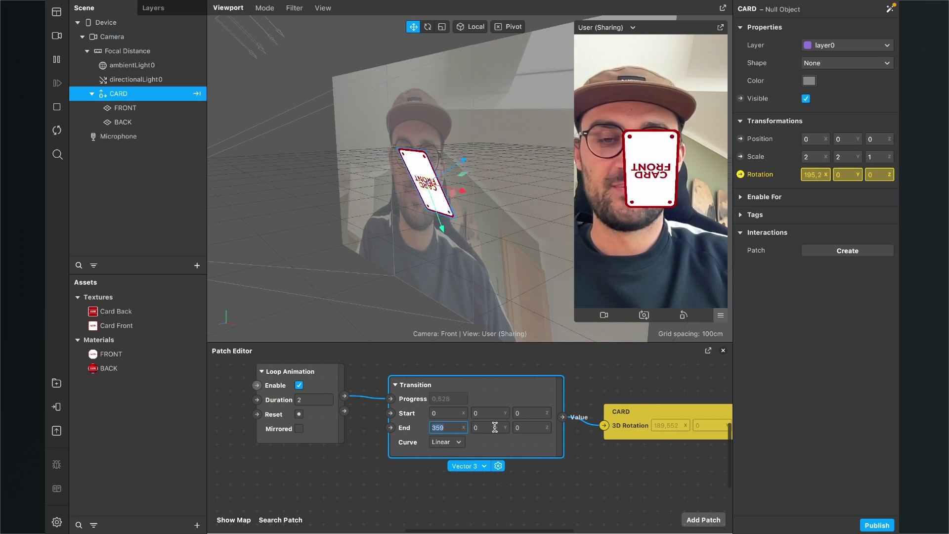
pyautogui.write('0')
pyautogui.press('Tab')
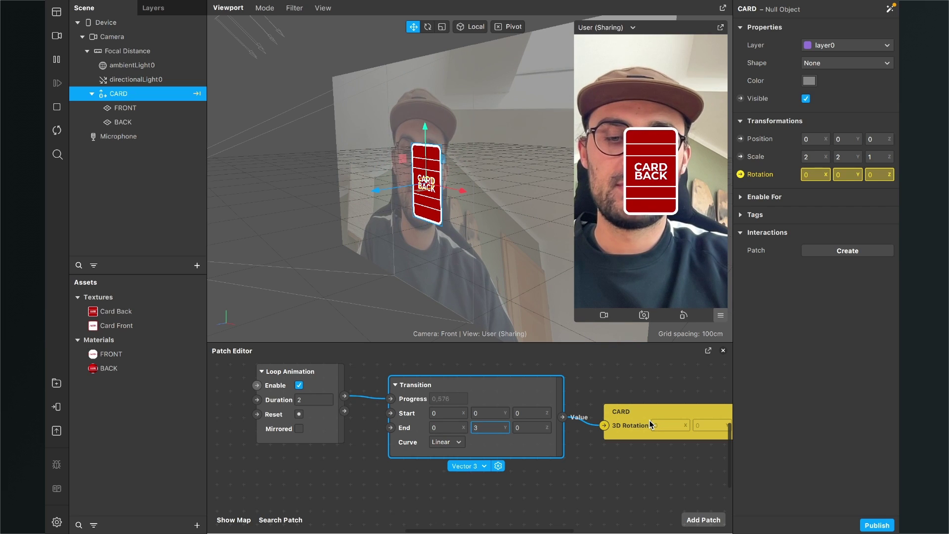
pyautogui.write('359')
pyautogui.press('Return')
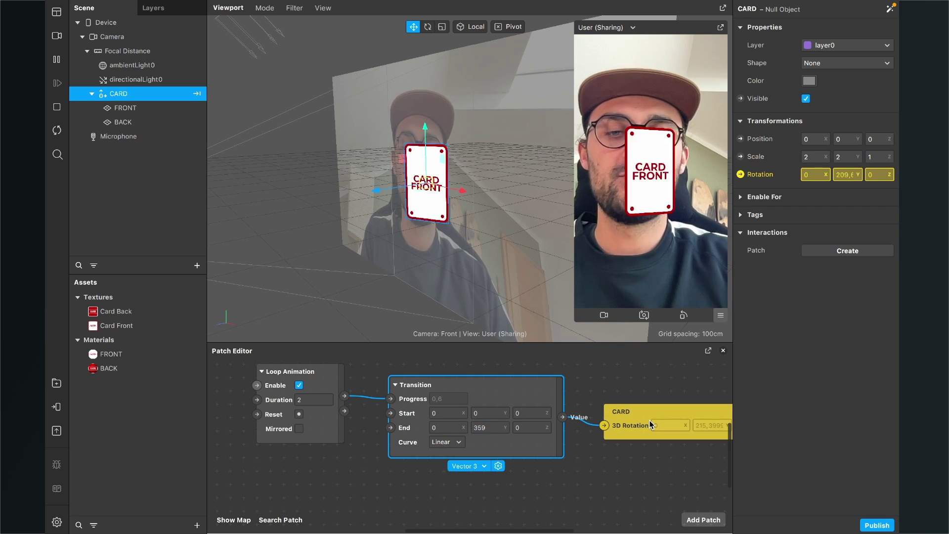
pyautogui.scroll(-5, 547, 424)
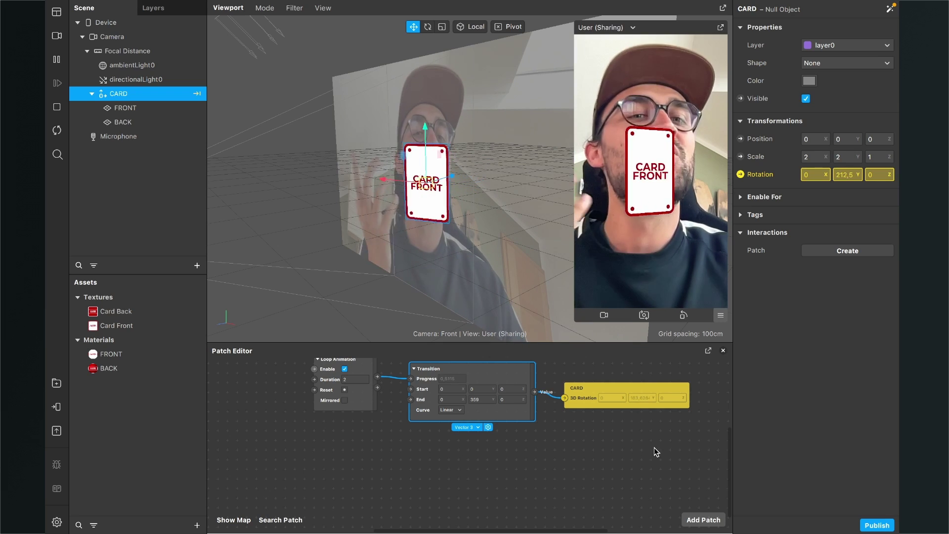
# - Add a Screen Tap patch at the lower left and enlarge the Patch Editor
pyautogui.click(701, 514)
pyautogui.write('SCRE')
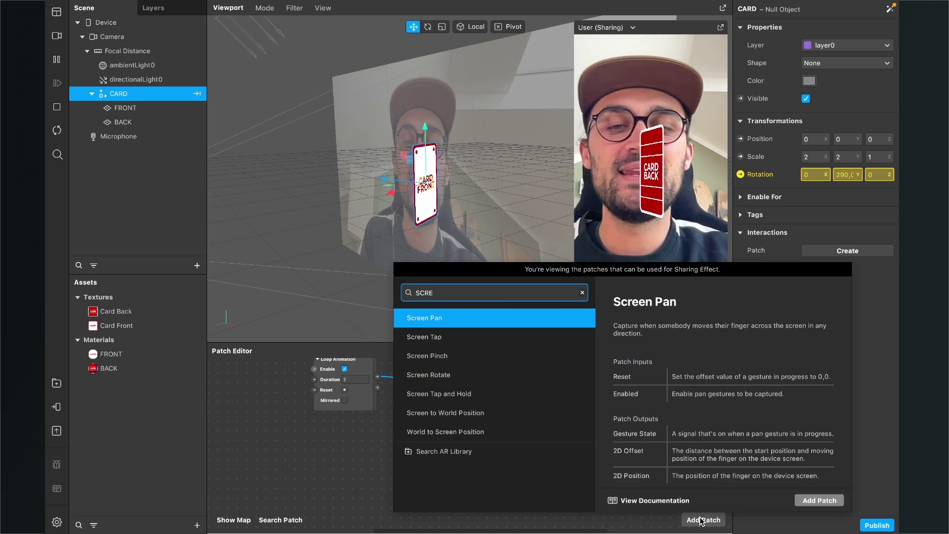
pyautogui.press('Down')
pyautogui.press('Return')
pyautogui.moveTo(483, 459); pyautogui.dragTo(257, 462)
pyautogui.scroll(1, 318, 416)
pyautogui.hscroll(-1, 318, 417)
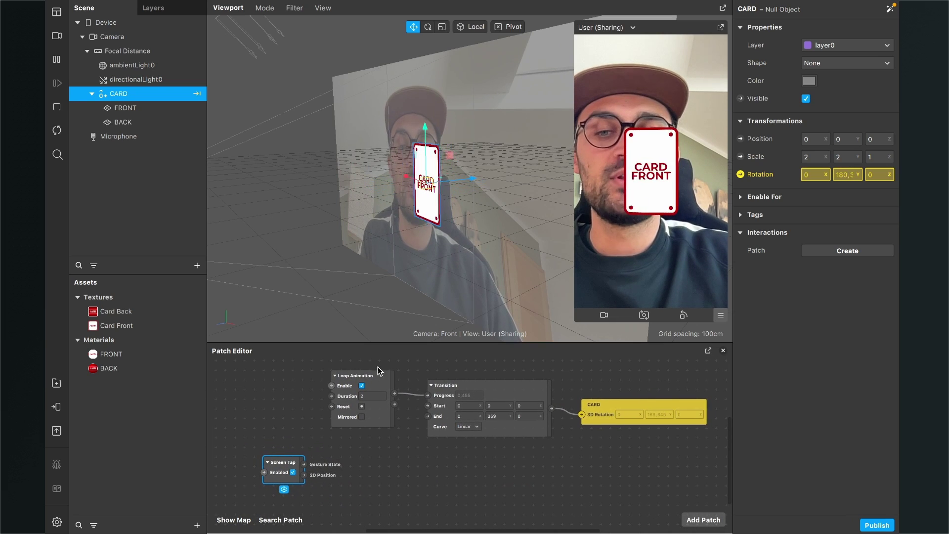
pyautogui.moveTo(375, 352); pyautogui.dragTo(371, 266)
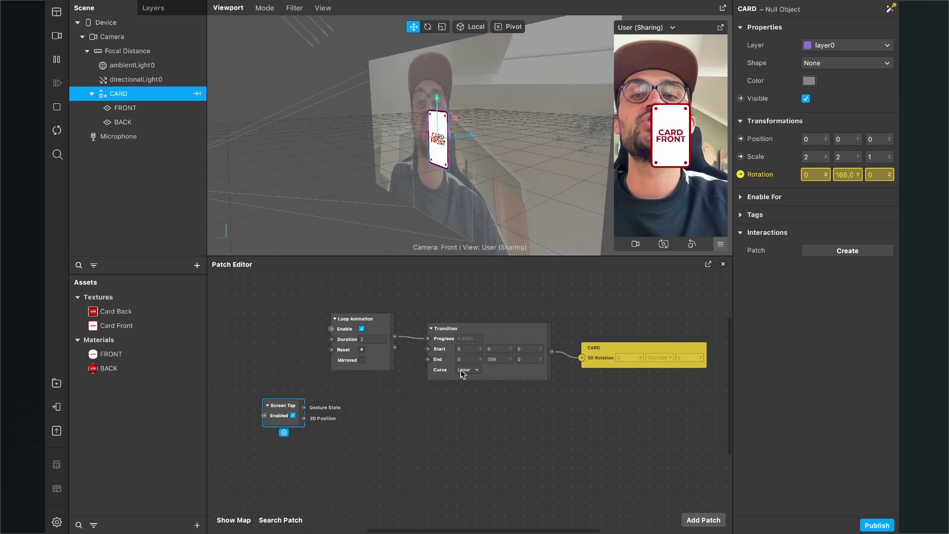
# - Add an Animation patch left of the Transition and wire its Progress into the Transition's Progress
pyautogui.click(698, 510)
pyautogui.write('anim')
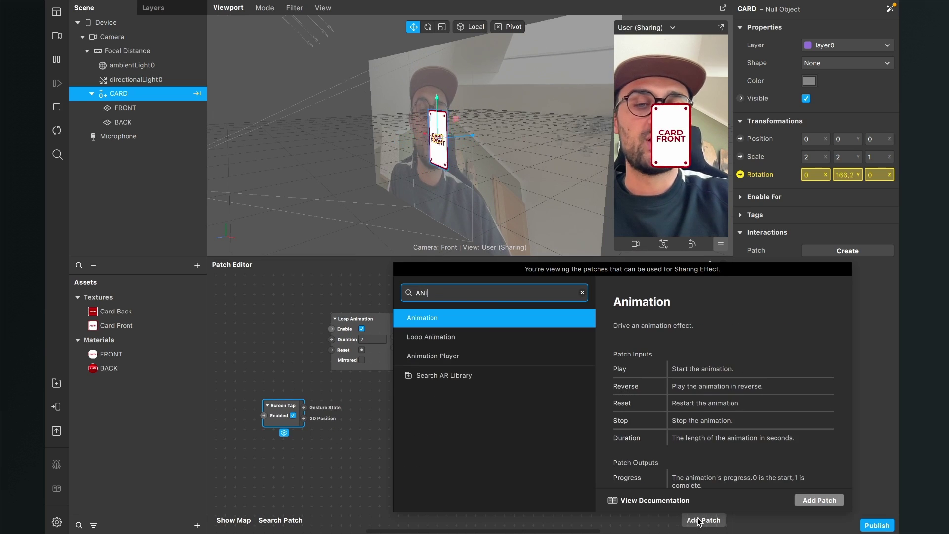
pyautogui.press('Return')
pyautogui.moveTo(487, 410); pyautogui.dragTo(432, 412)
pyautogui.scroll(3, 391, 446)
pyautogui.scroll(2, 390, 446)
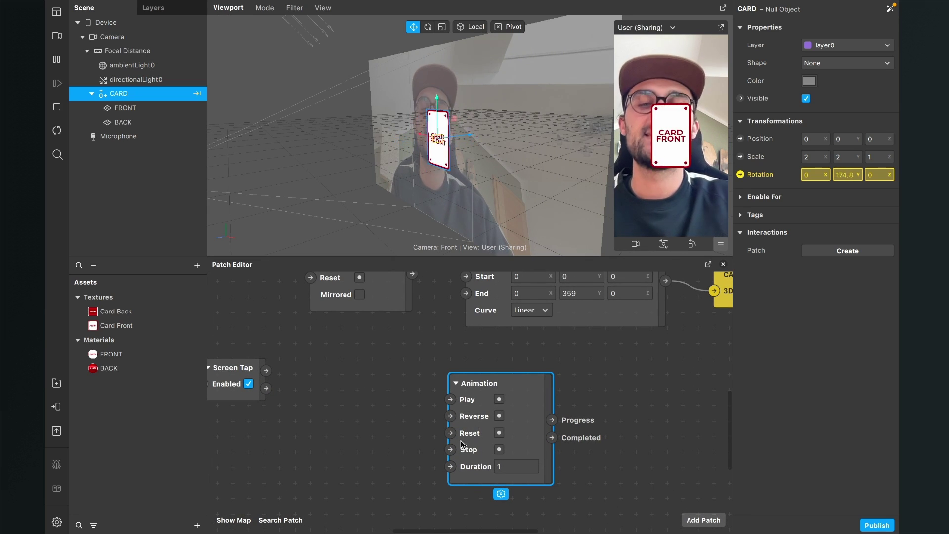
pyautogui.scroll(-2, 364, 421)
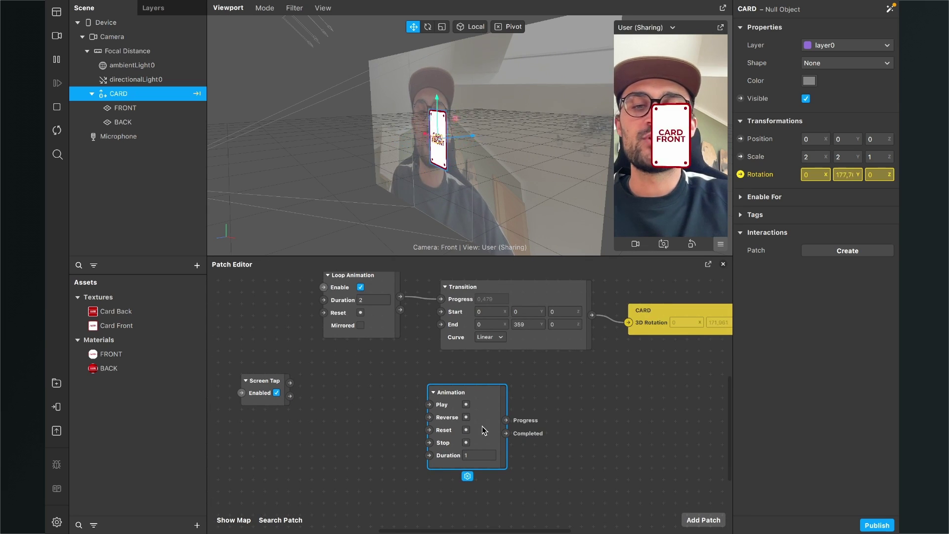
pyautogui.moveTo(474, 430); pyautogui.dragTo(451, 430)
pyautogui.click(550, 345)
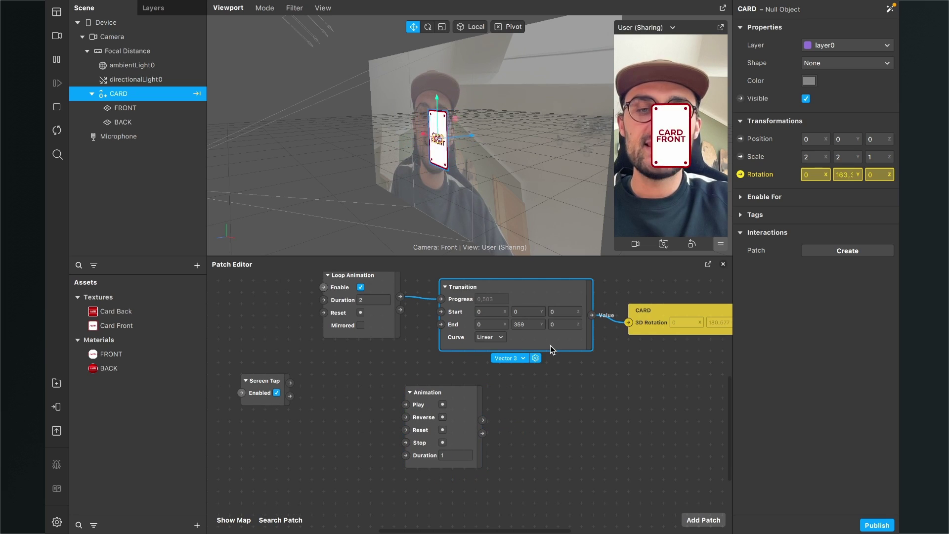
pyautogui.moveTo(457, 396); pyautogui.dragTo(434, 396)
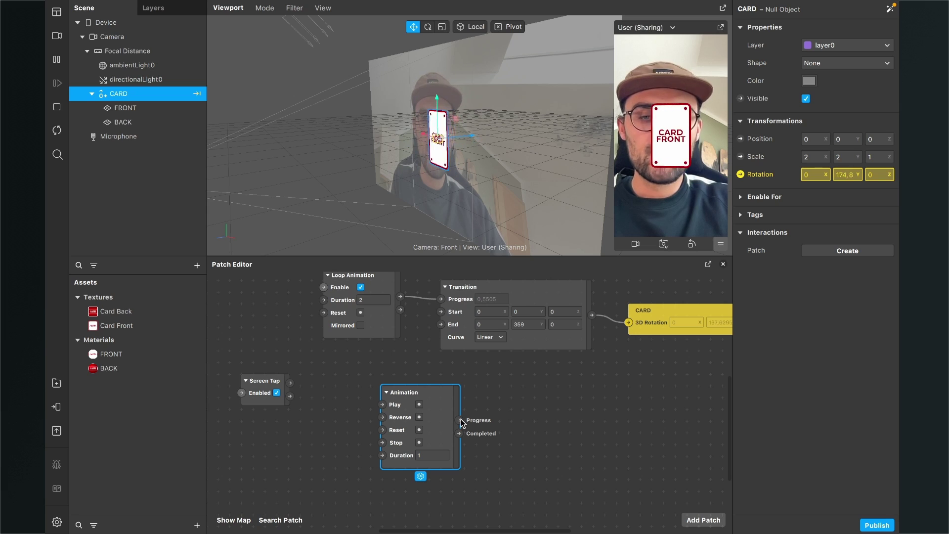
pyautogui.moveTo(460, 420); pyautogui.dragTo(517, 418)
pyautogui.hscroll(-5, 381, 439)
pyautogui.scroll(-2, 381, 439)
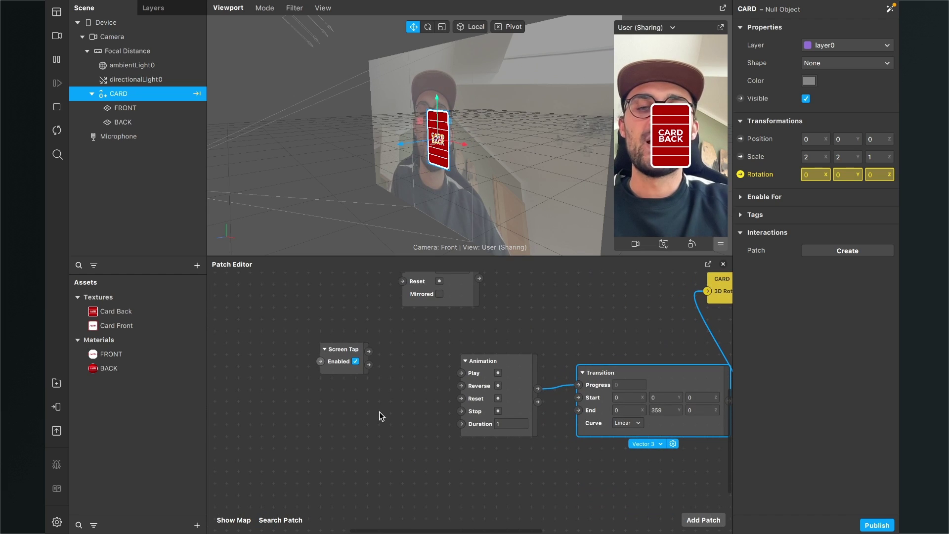
# - Add a Switch patch and connect the Screen Tap output to the Switch's Flip input
pyautogui.moveTo(354, 366); pyautogui.dragTo(319, 389)
pyautogui.click(703, 516)
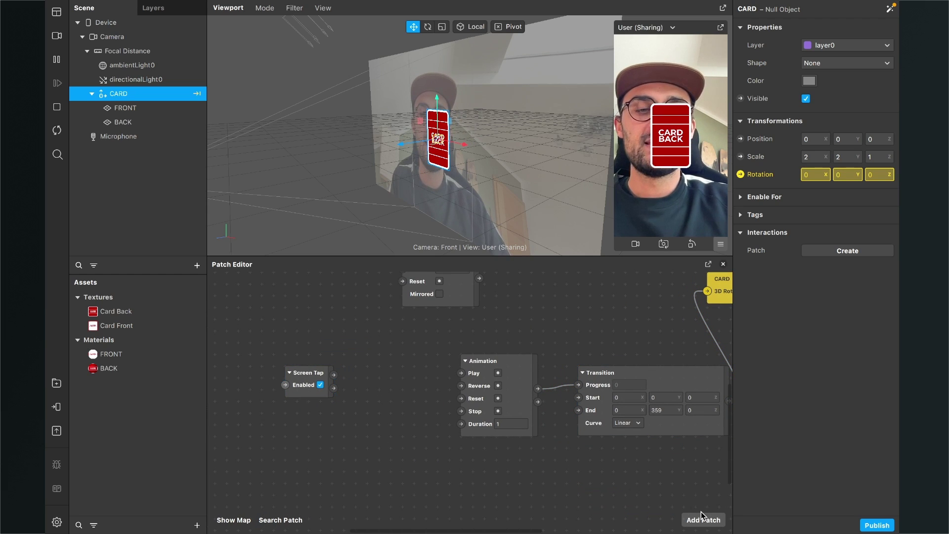
pyautogui.click(703, 519)
pyautogui.write('swi')
pyautogui.press('Return')
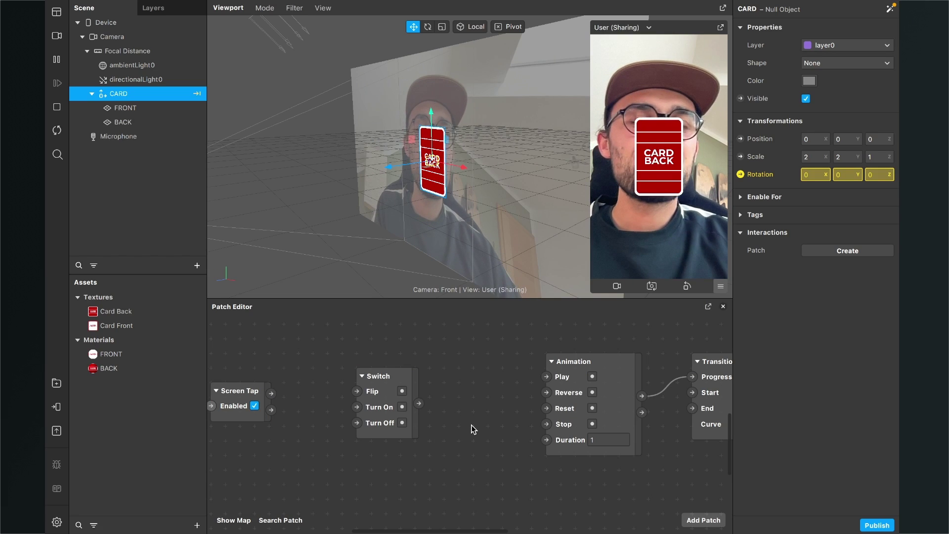
pyautogui.hscroll(-3, 470, 425)
pyautogui.click(278, 384)
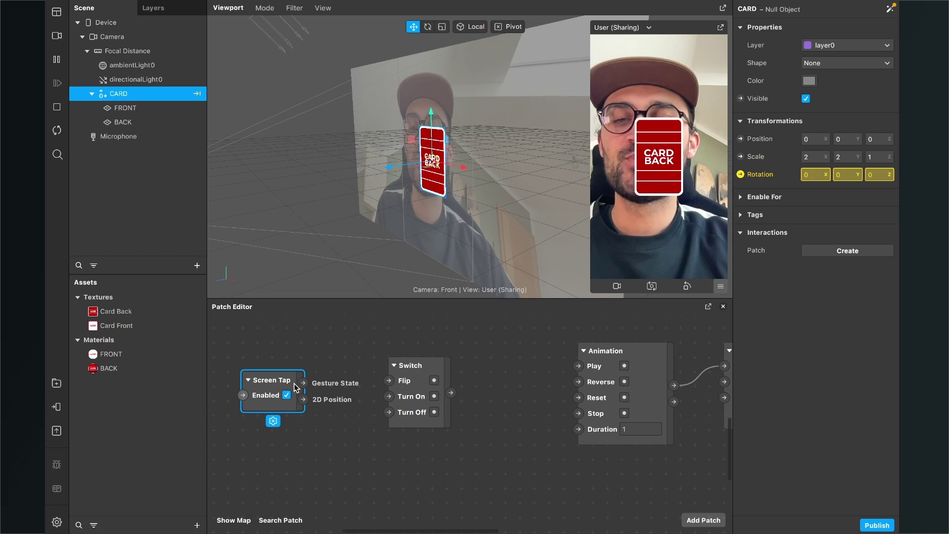
pyautogui.moveTo(303, 383); pyautogui.dragTo(579, 365)
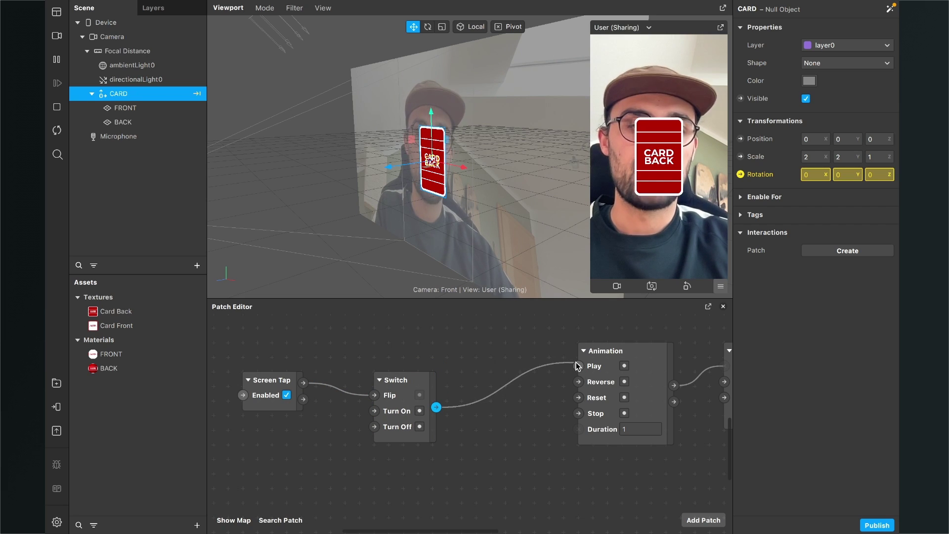
pyautogui.hscroll(3, 538, 399)
# - Move the Pulse patch next to the Switch and connect Turned Off to Animation's Reverse
pyautogui.moveTo(459, 389); pyautogui.dragTo(433, 374)
pyautogui.hscroll(2, 437, 384)
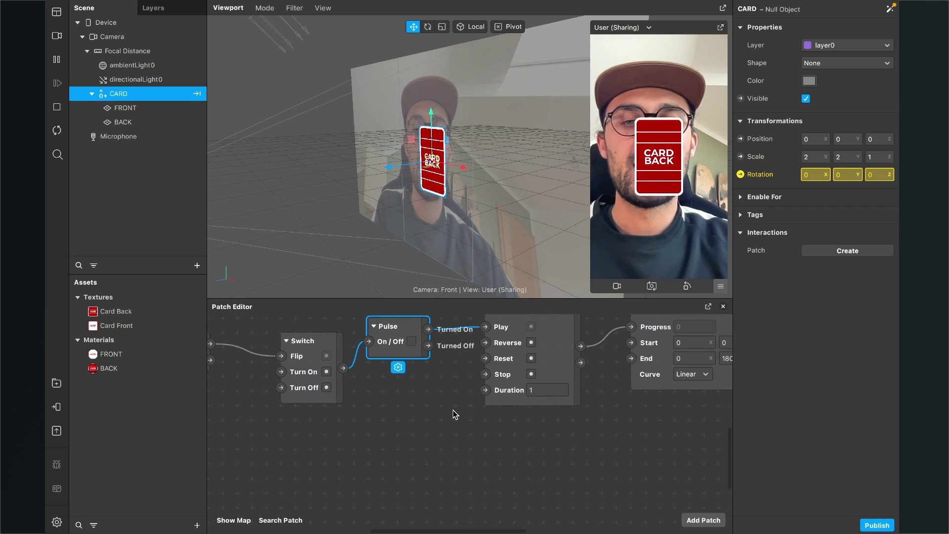
pyautogui.keyDown('ctrl'); pyautogui.scroll(3, 453, 411); pyautogui.keyUp('ctrl')
pyautogui.keyDown('ctrl'); pyautogui.scroll(3, 428, 400); pyautogui.keyUp('ctrl')
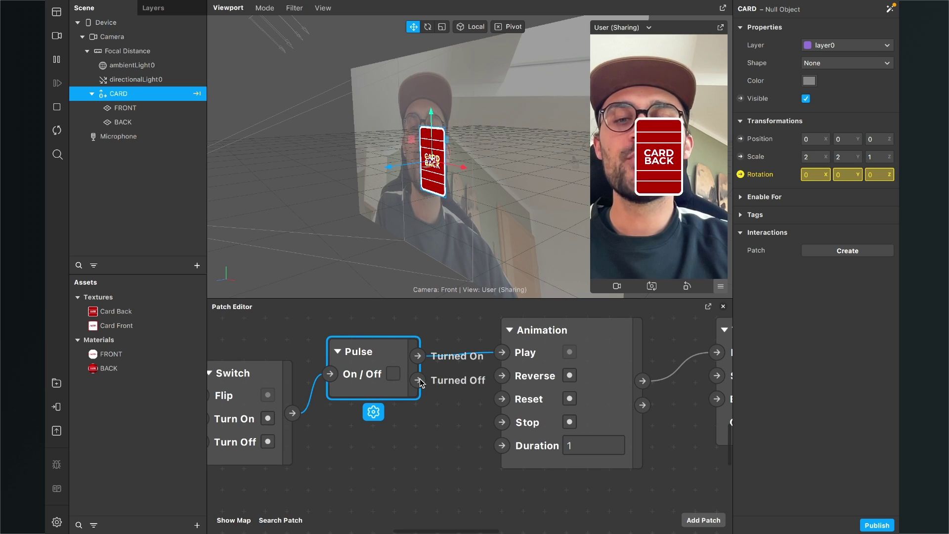
pyautogui.moveTo(418, 381); pyautogui.dragTo(496, 375)
pyautogui.scroll(-2, 505, 392)
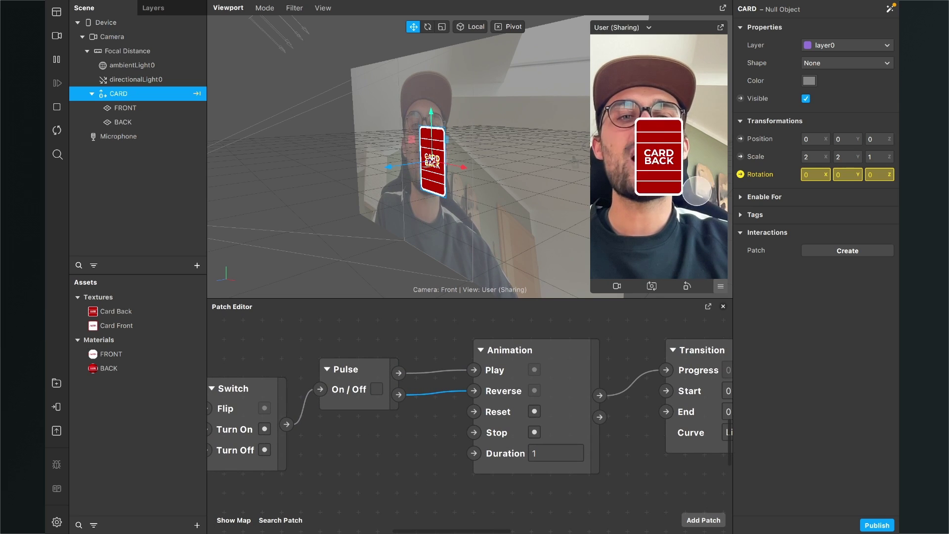
# - Enable Simulate Touch in the preview's Simulator options
pyautogui.click(720, 288)
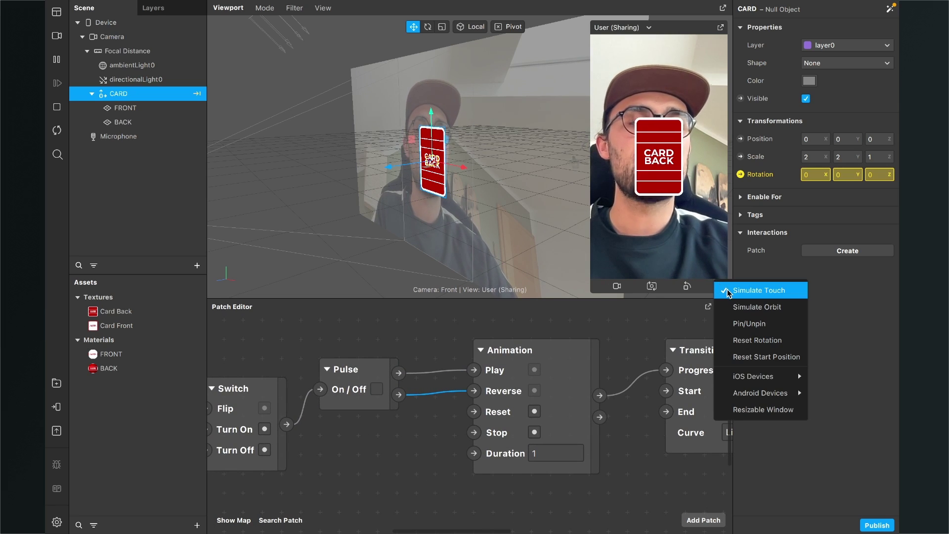
pyautogui.click(756, 289)
pyautogui.scroll(-4, 511, 390)
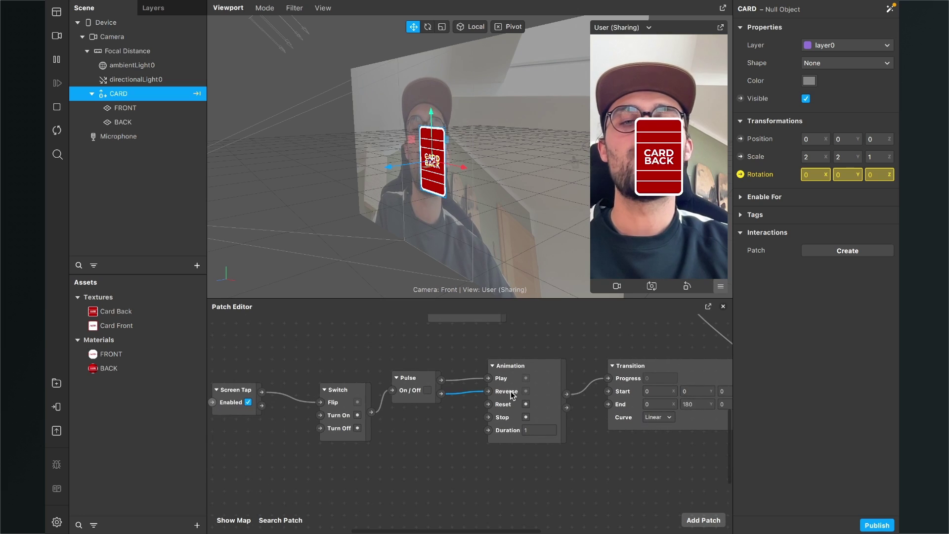
pyautogui.scroll(1, 511, 390)
pyautogui.hscroll(1, 511, 390)
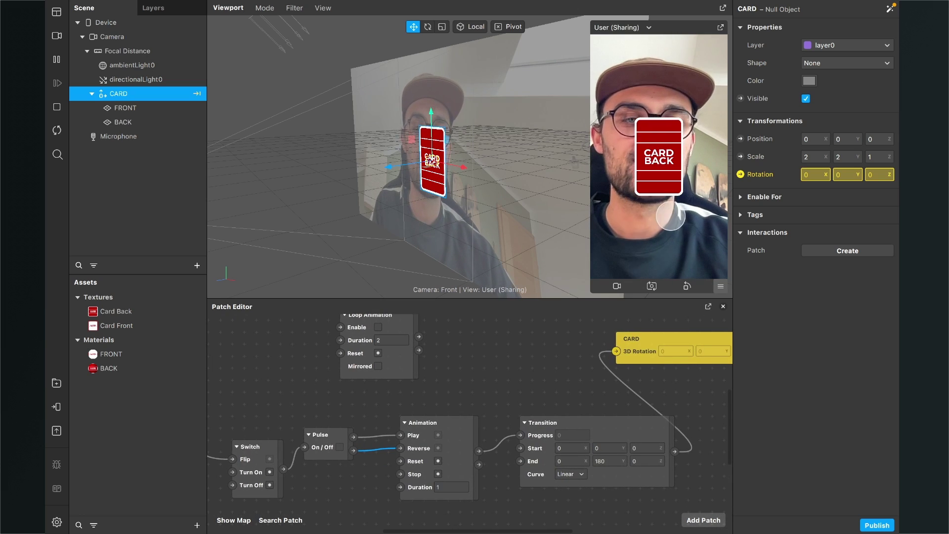
# - Tap the preview repeatedly to flip the card between CARD BACK and CARD FRONT, ending on CARD FRONT
pyautogui.click(634, 241)
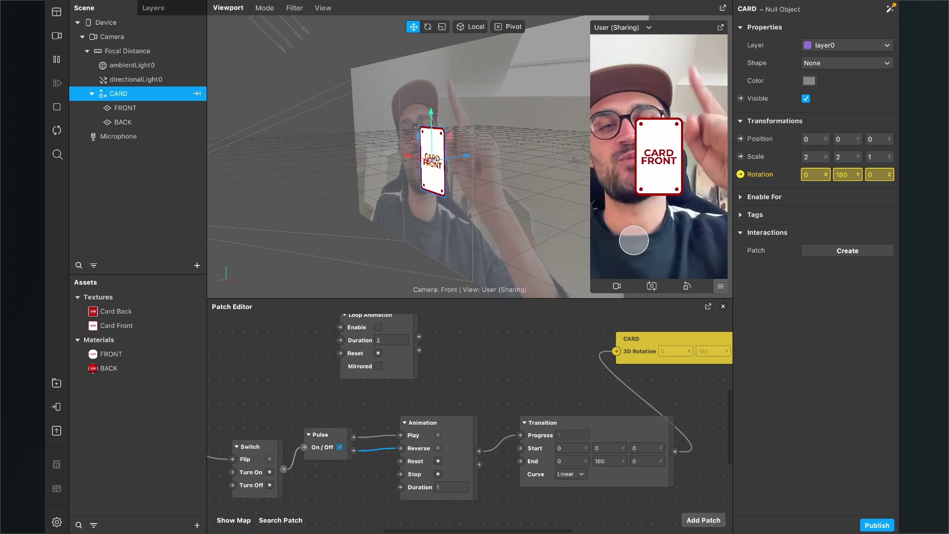
pyautogui.click(633, 241)
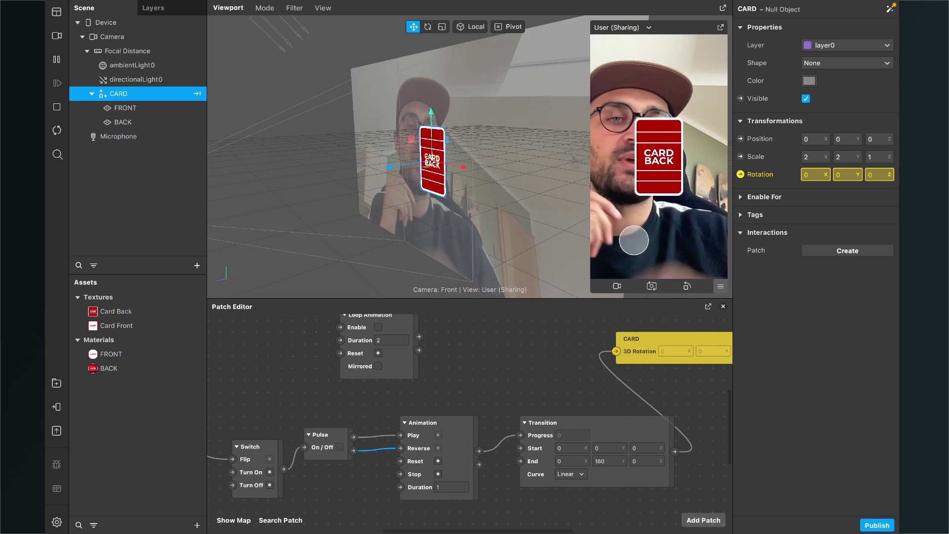
pyautogui.click(634, 240)
pyautogui.click(634, 240)
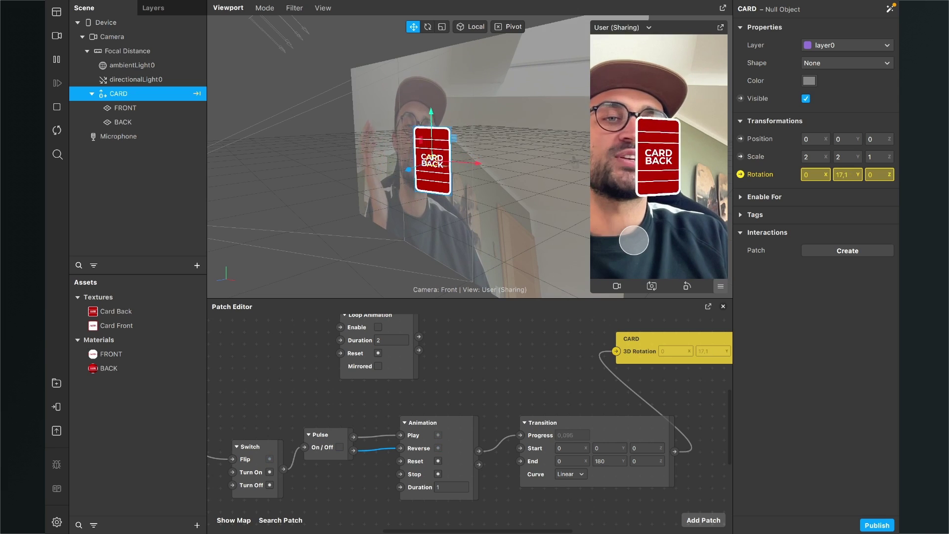
pyautogui.click(633, 240)
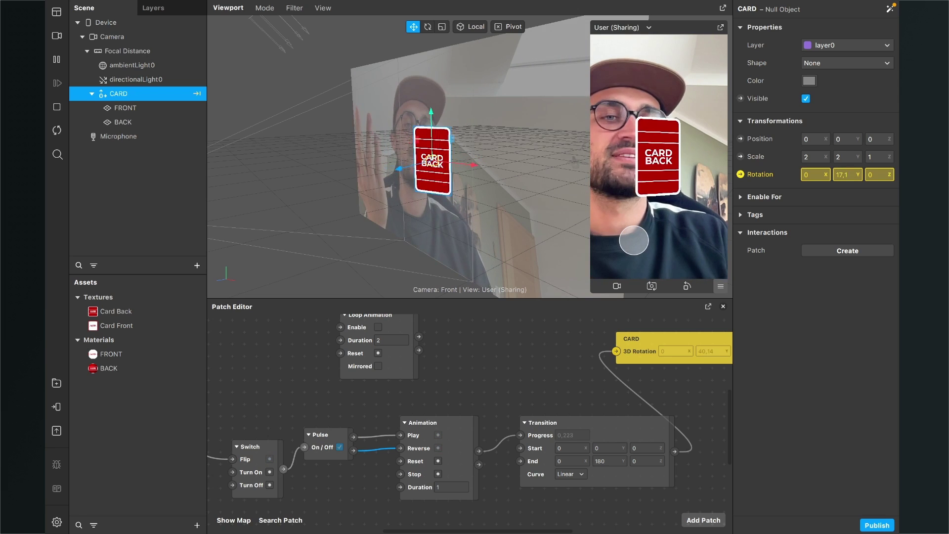
pyautogui.click(633, 240)
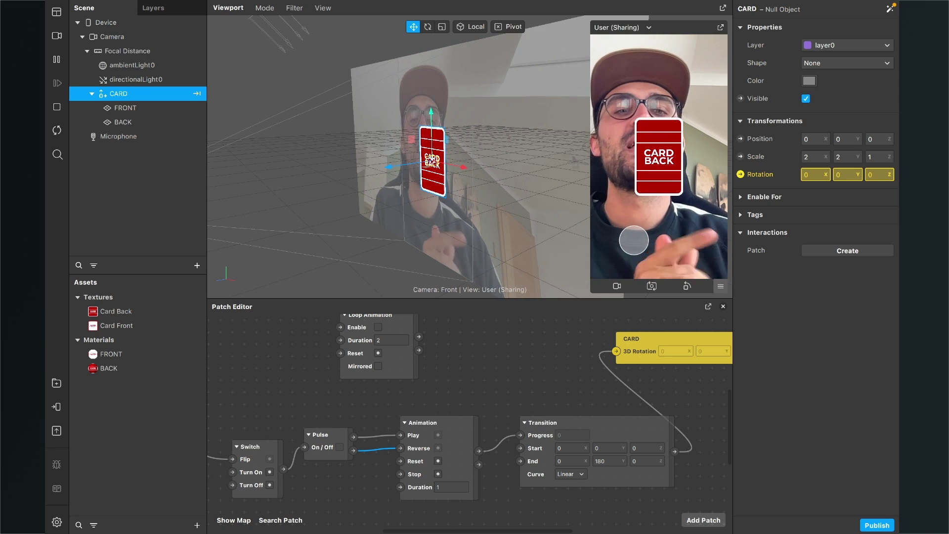
pyautogui.click(634, 240)
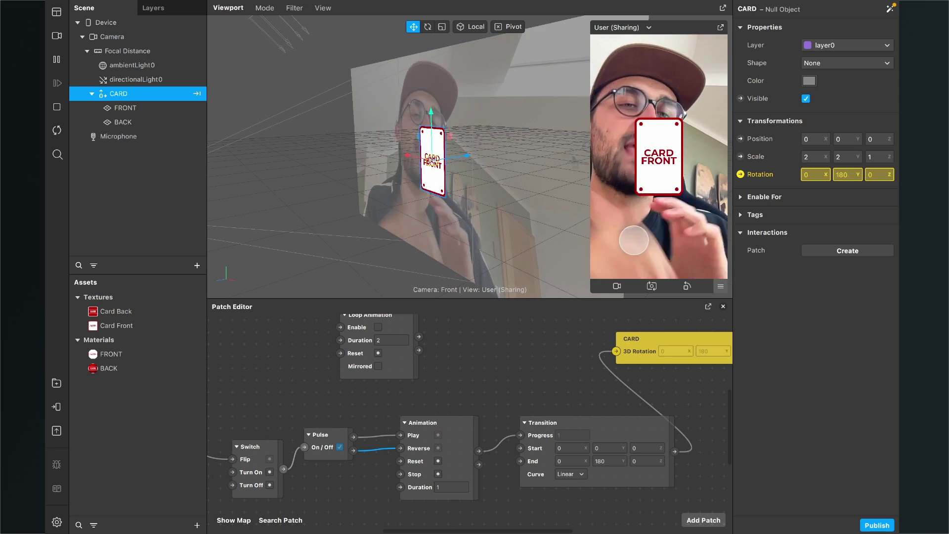